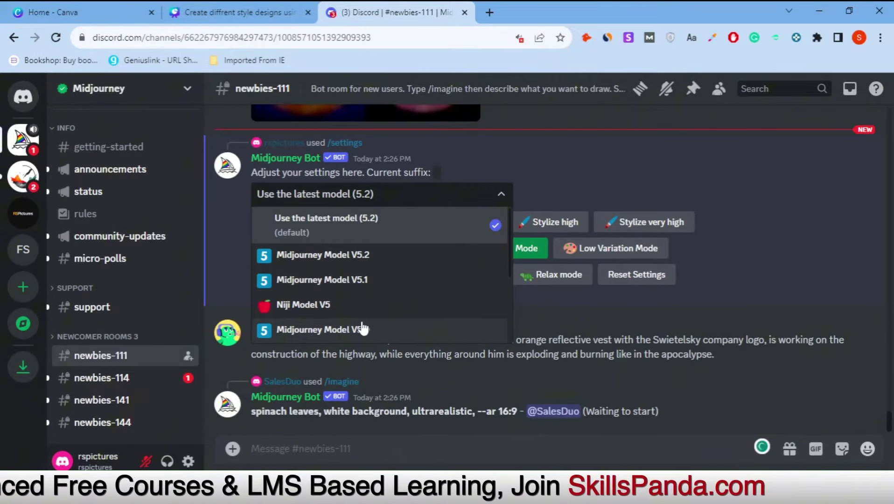
Generate images in the newbies-111 channel with the /imagine command and the prompt "bike icon".
click(338, 453)
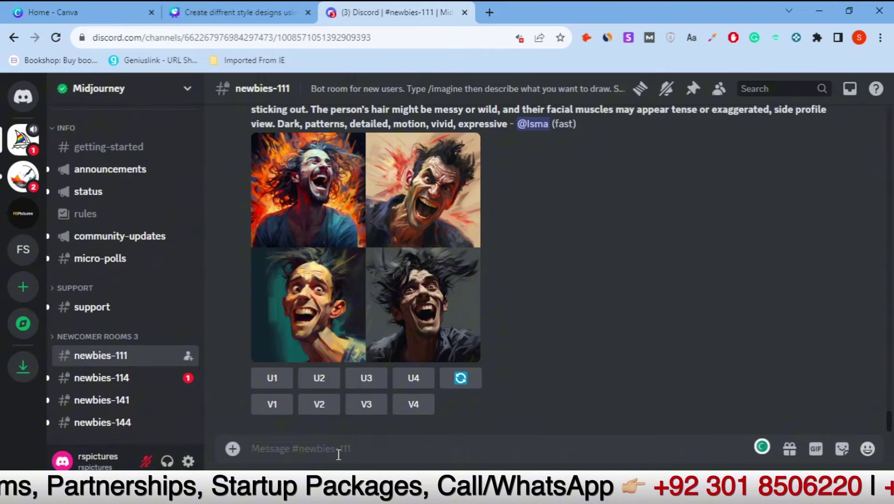
key(BackSpace)
text(/)
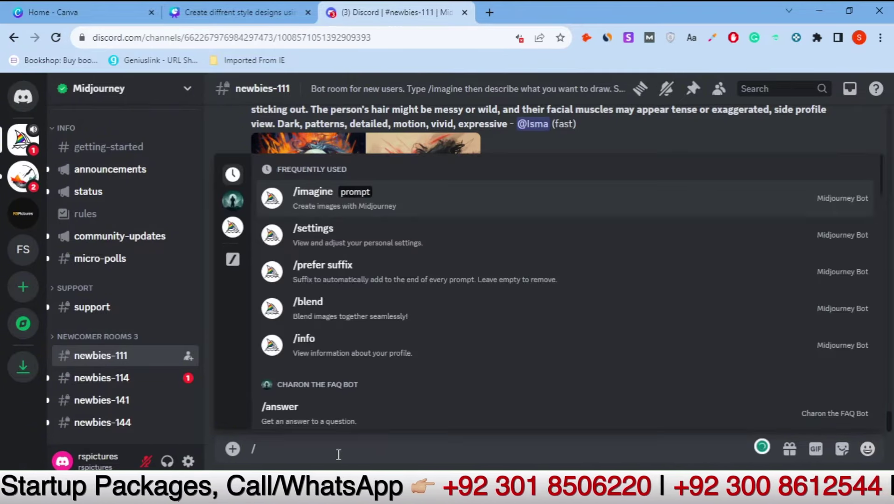
key(Return)
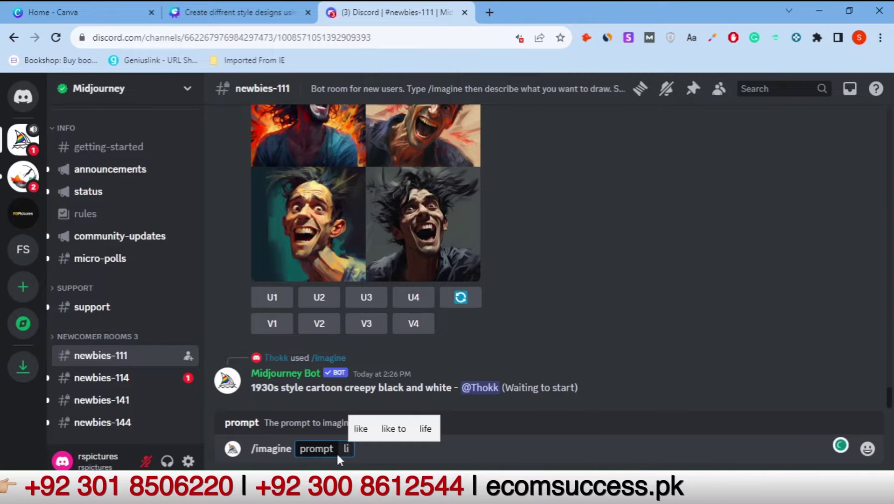
text(bike)
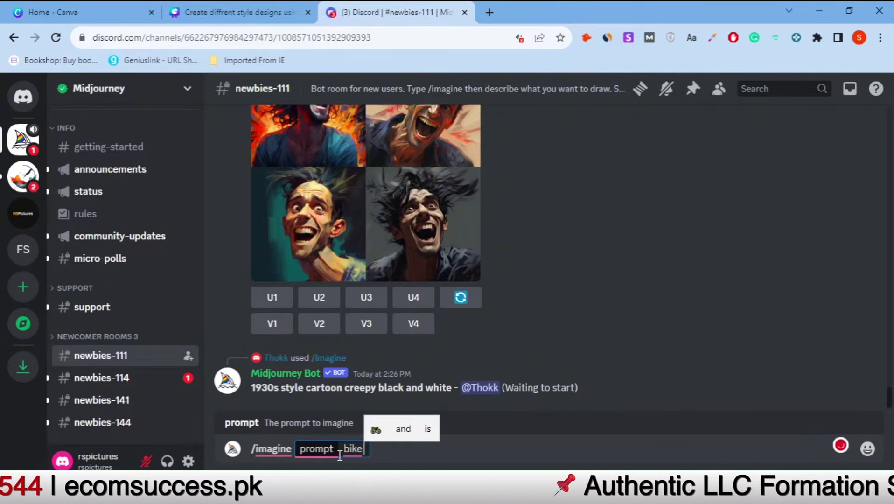
text( icon)
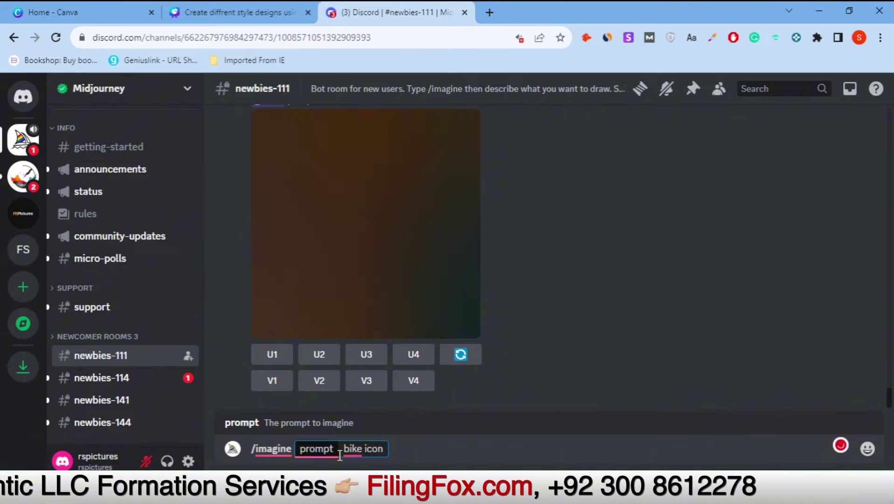
key(Return)
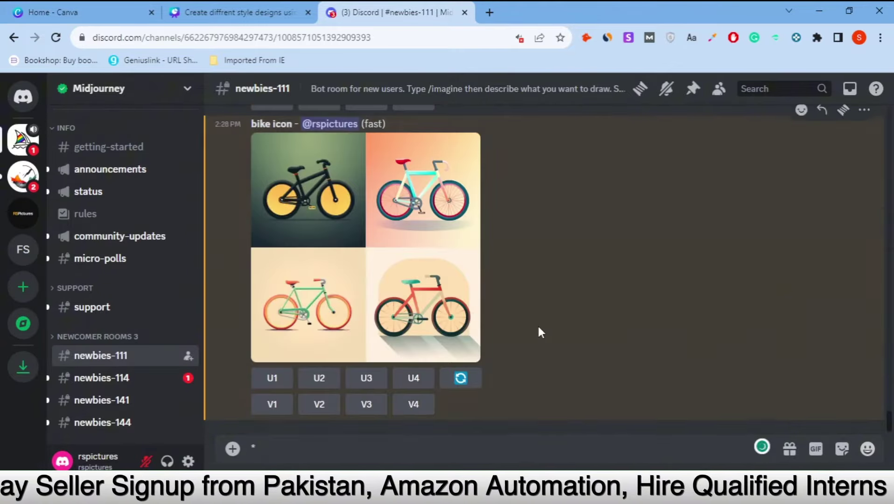
View the generated "bike icon" image grid enlarged and at full size in the browser, and return to the channel.
scroll(535, 327, up, 2)
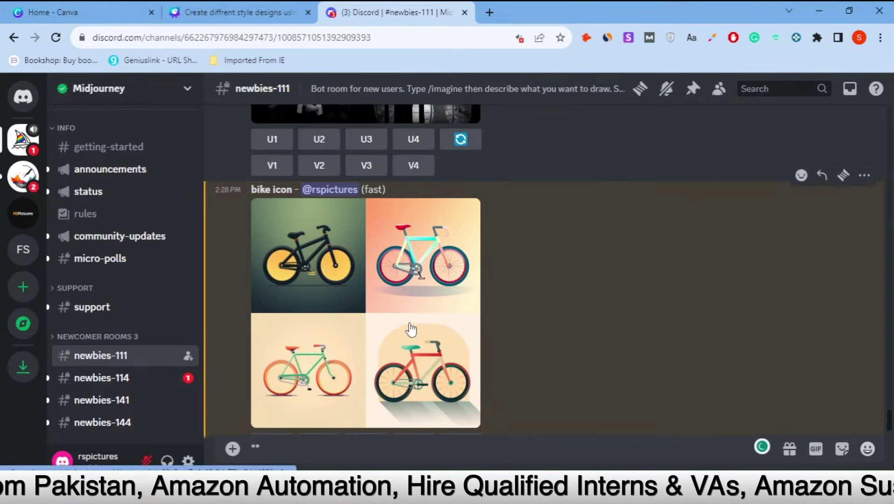
click(410, 324)
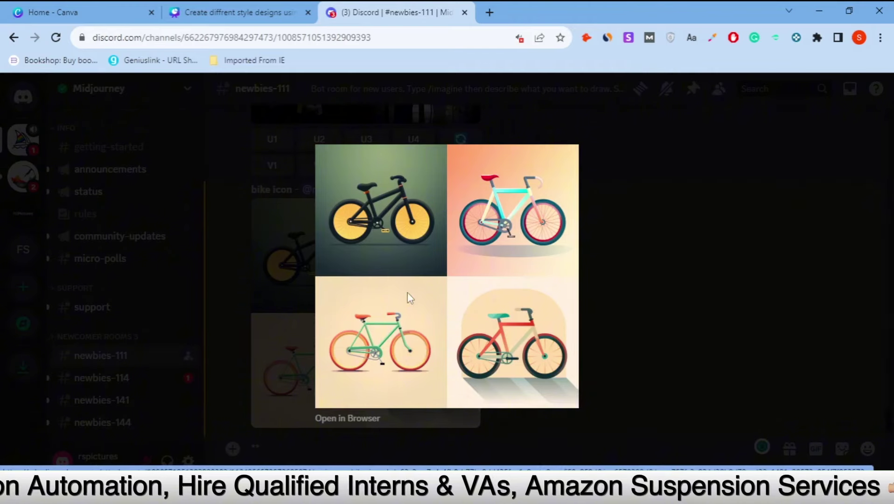
click(364, 419)
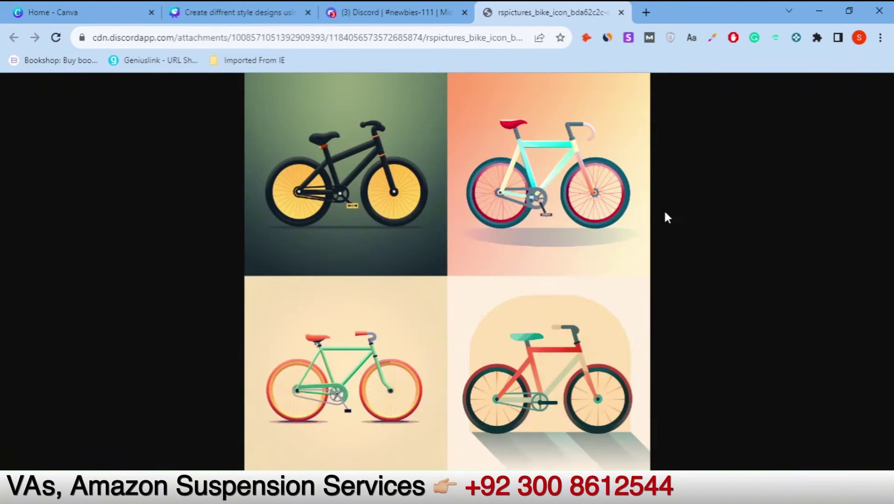
click(397, 12)
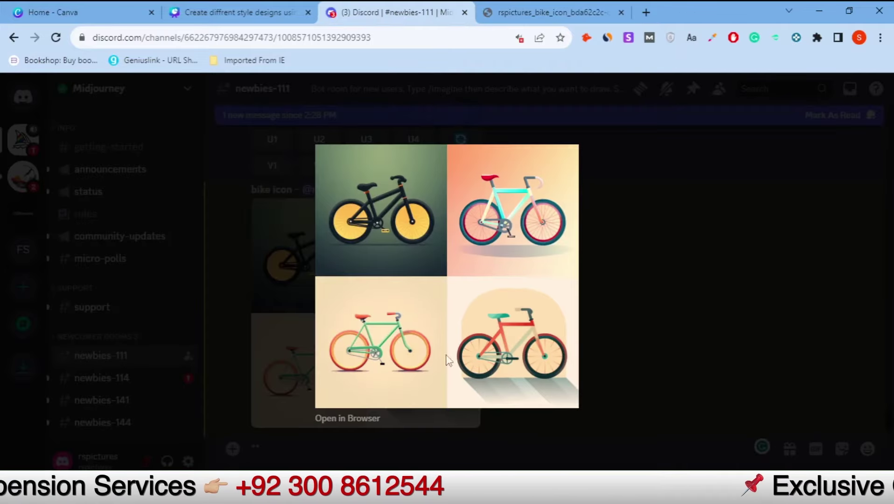
click(702, 305)
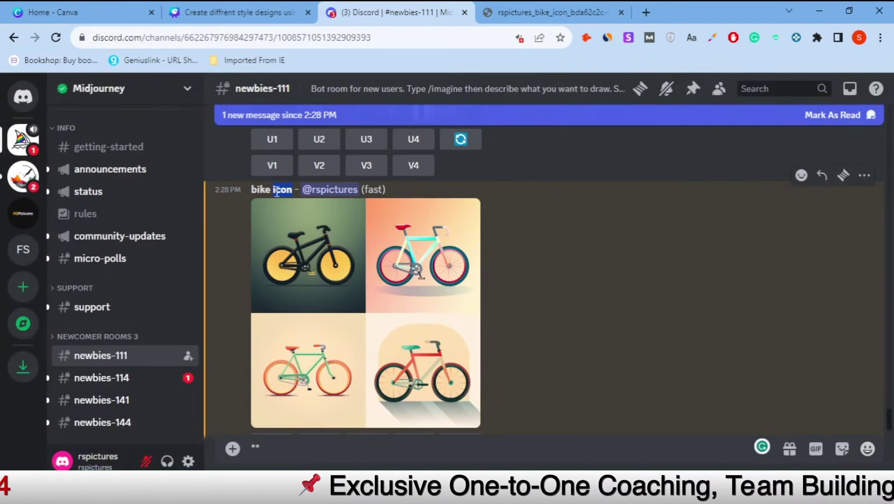
Clear the stray characters from the message box and submit an /imagine command with the prompt "bike icon --style raw".
drag(290, 455, 225, 430)
key(BackSpace)
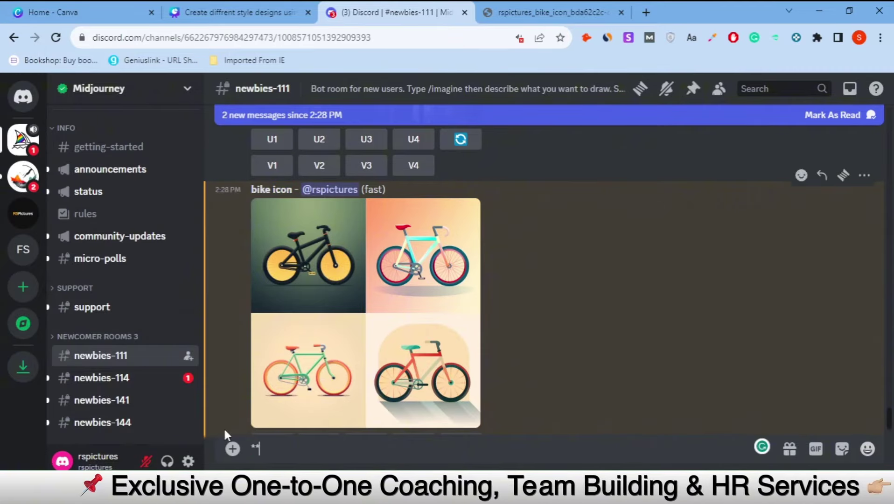
key(BackSpace)
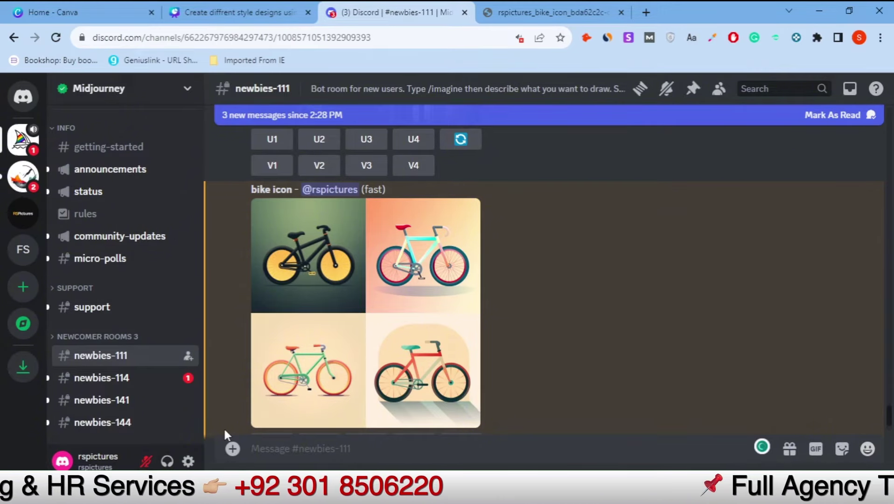
text(/)
key(Tab)
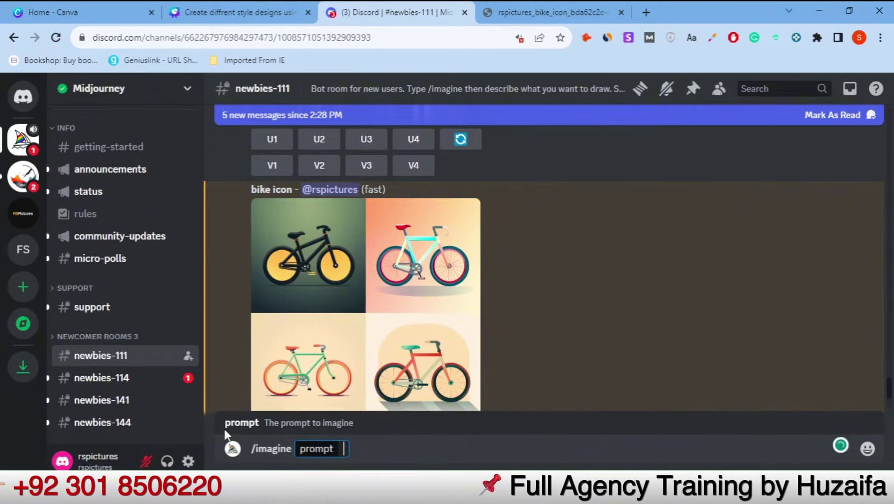
text(i)
key(BackSpace)
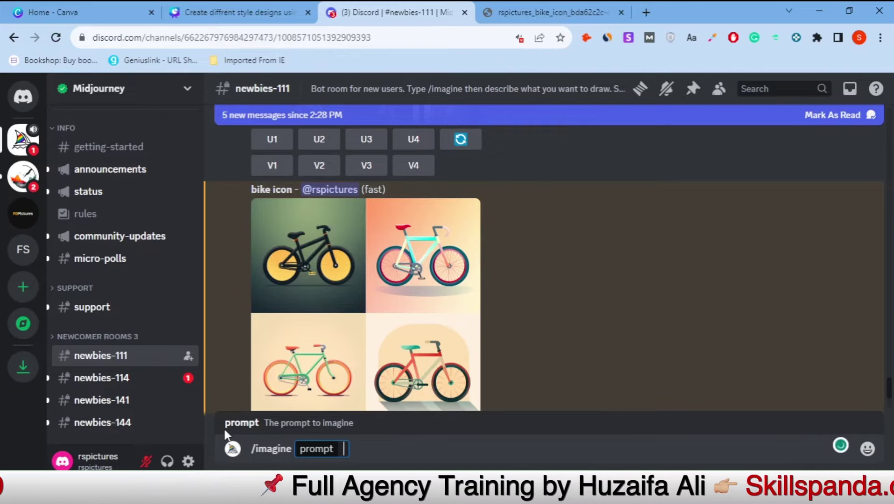
text(bike icon --)
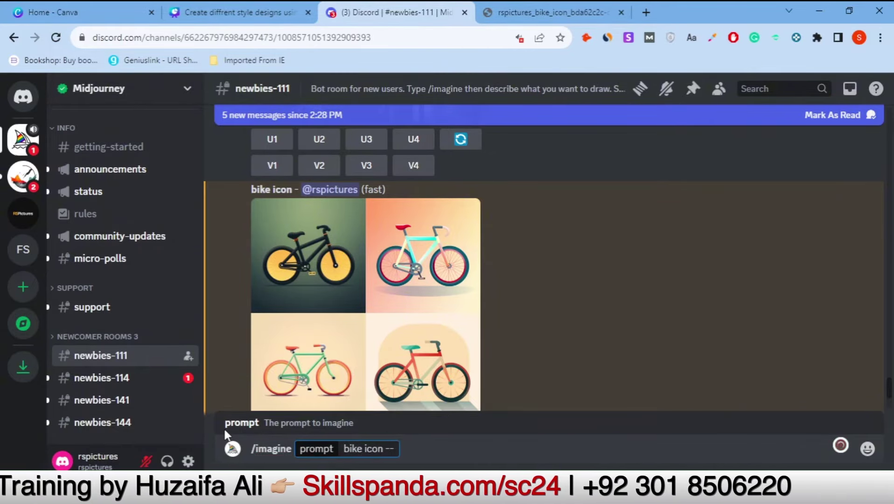
text(style)
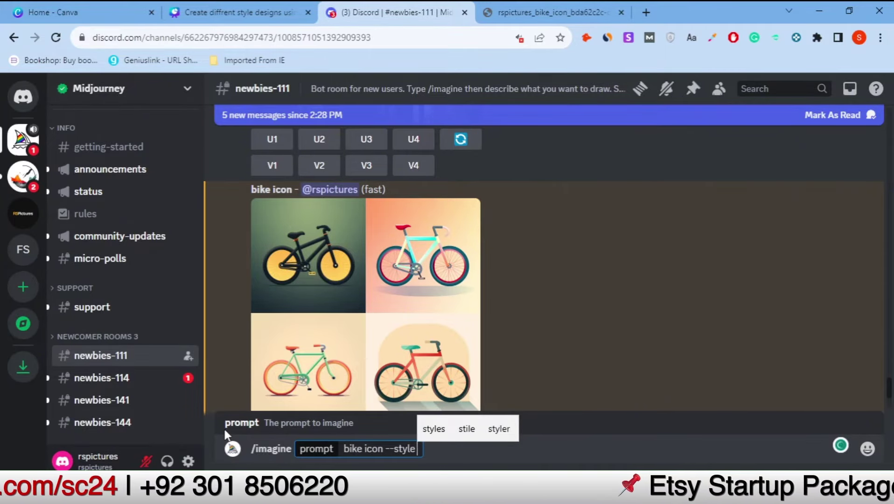
text( raw)
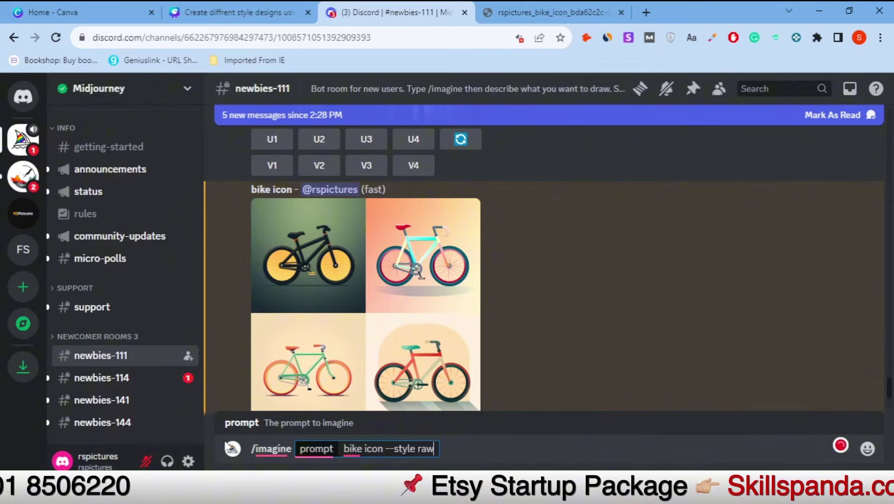
key(Return)
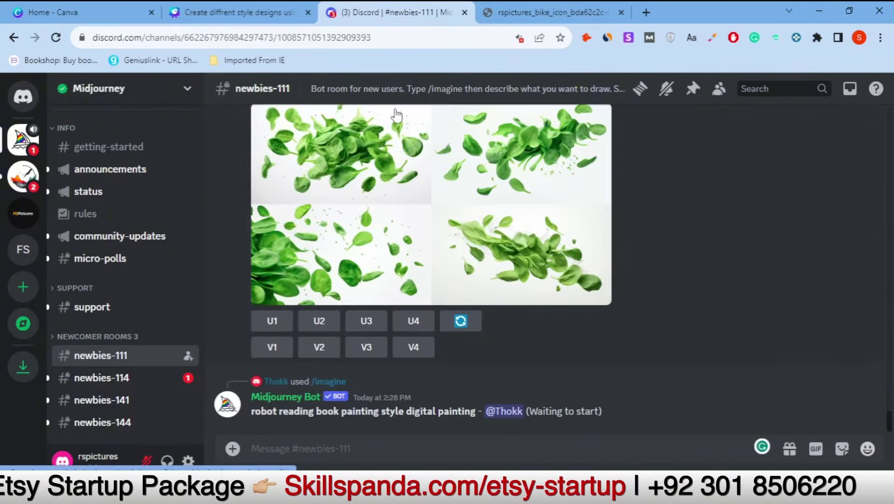
Open the "bike icon --style raw" grid in the browser, inspect the red-wheeled bike up close, and return to the channel.
scroll(396, 140, up, 5)
click(456, 293)
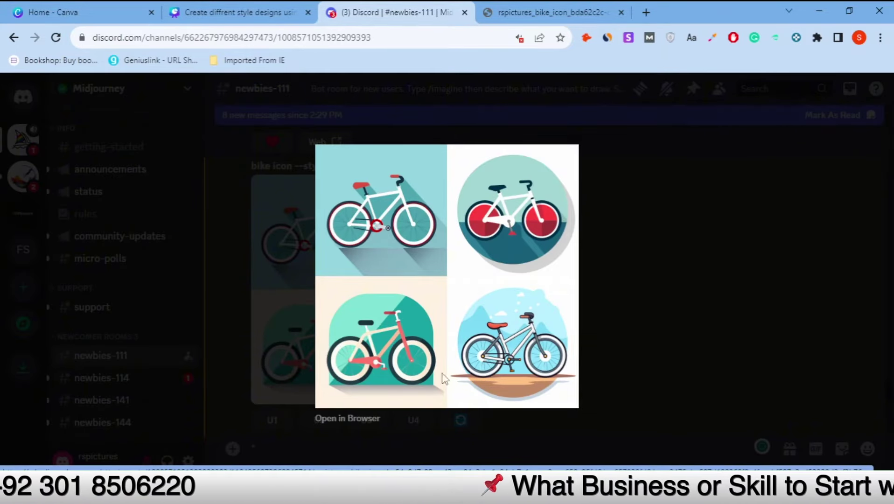
click(364, 426)
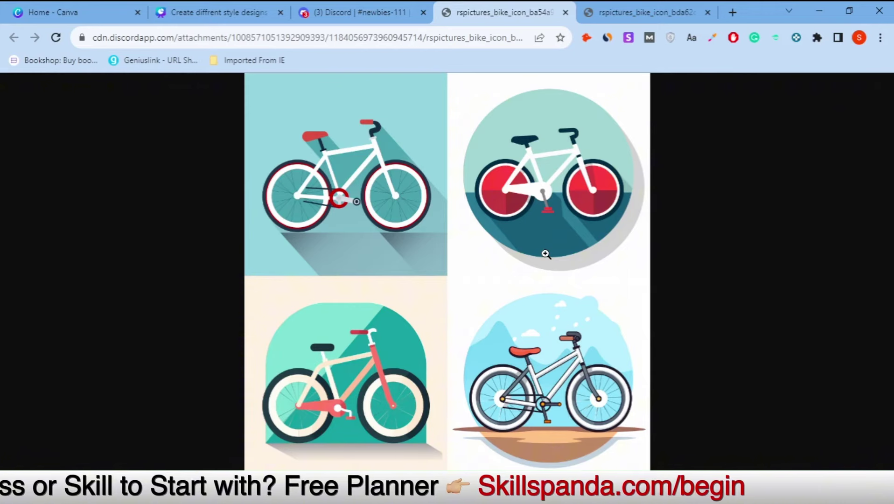
click(523, 174)
scroll(538, 254, down, 4)
scroll(527, 287, up, 4)
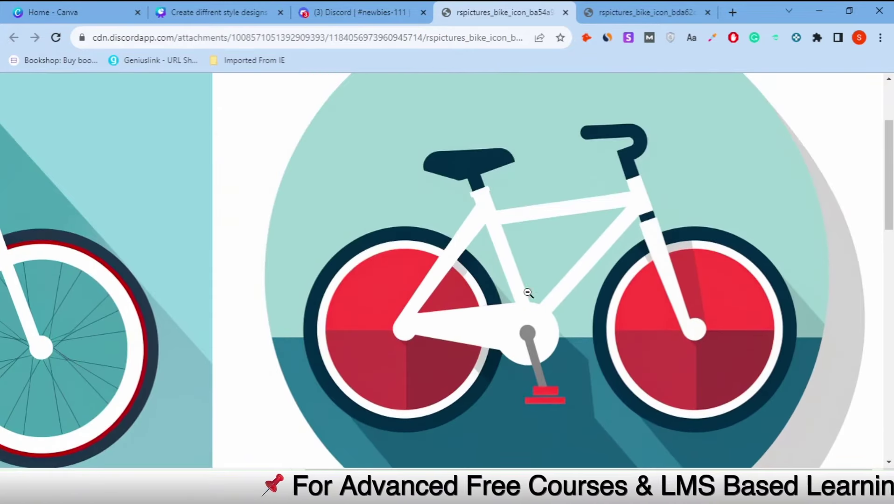
click(604, 405)
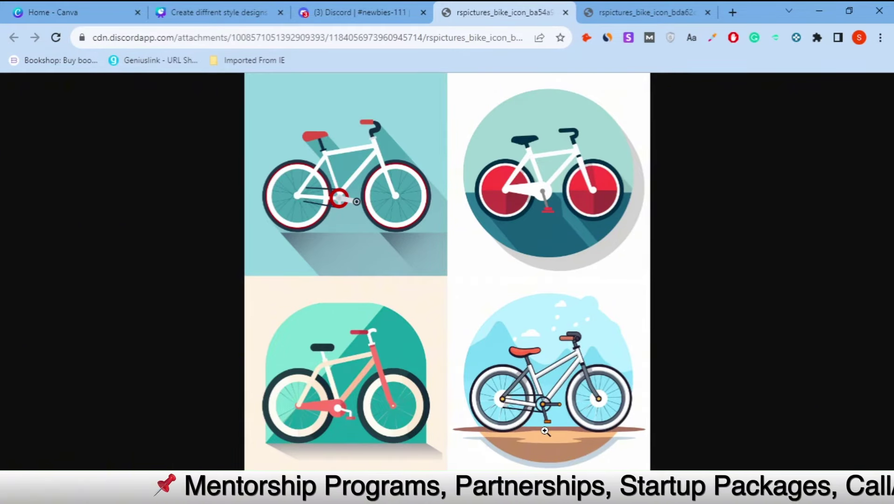
click(359, 12)
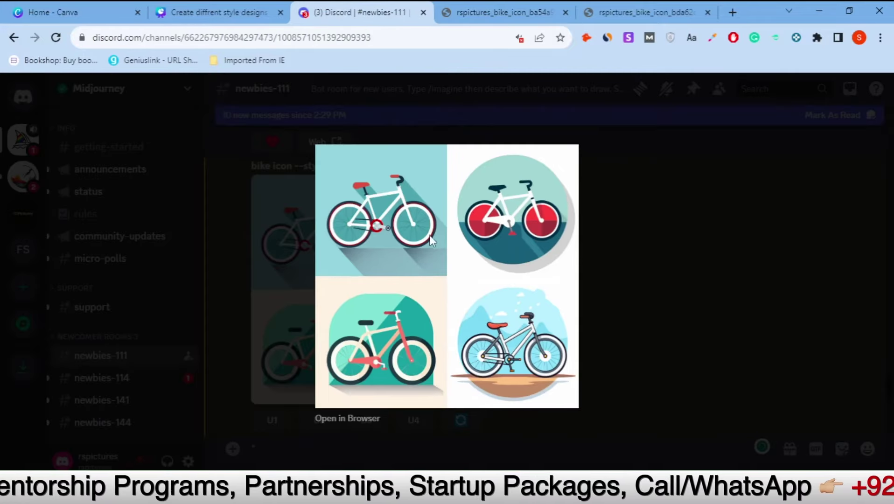
click(686, 299)
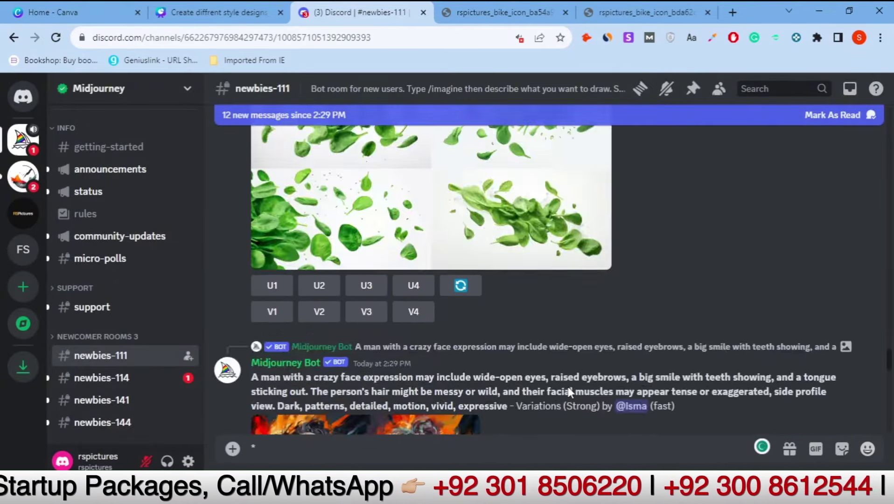
Find the earlier "bike icon" result without the style parameter and examine its enlarged image grid again.
scroll(567, 385, up, 5)
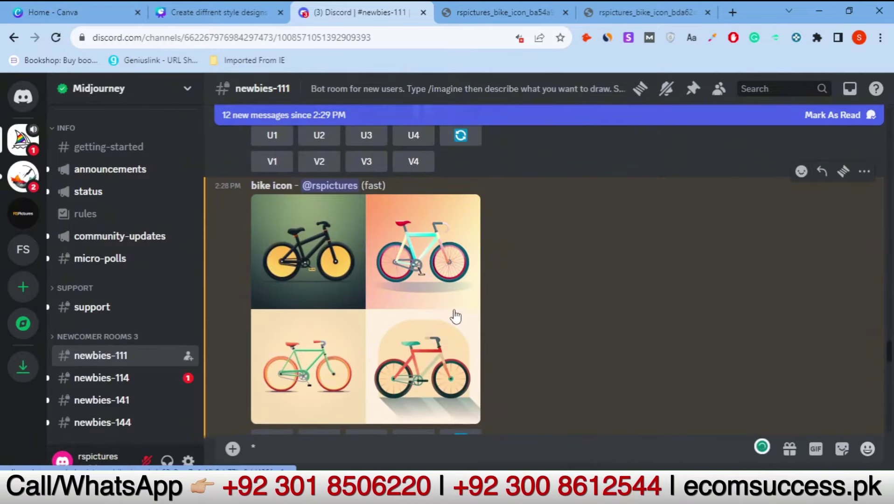
click(456, 316)
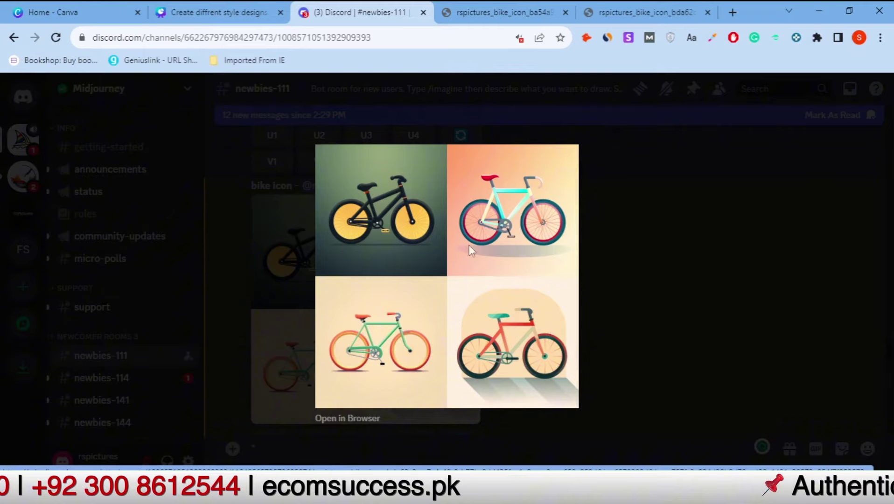
click(670, 340)
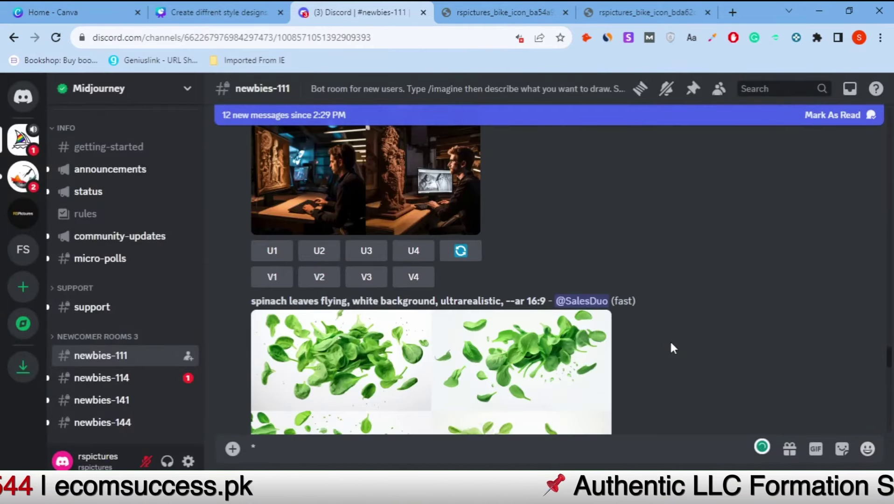
Go back to the "bike icon --style raw" result and examine its enlarged grid for comparison with the default style.
scroll(670, 339, down, 20)
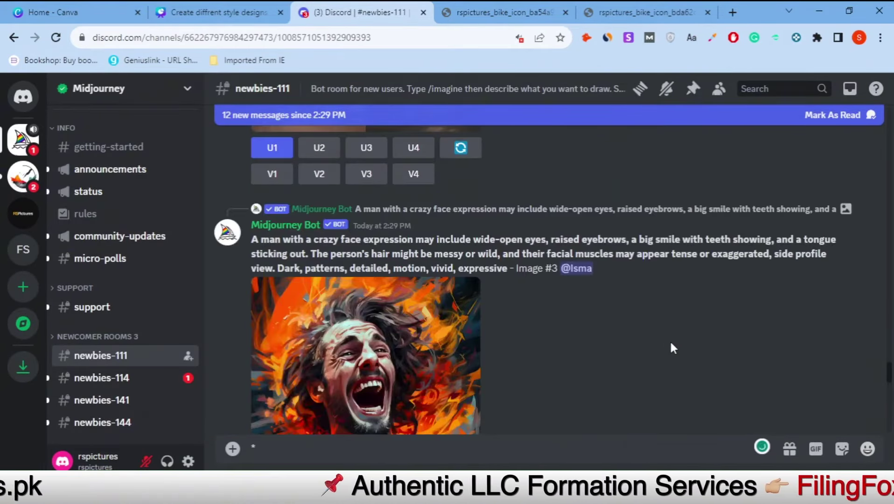
scroll(671, 344, down, 6)
scroll(285, 201, up, 3)
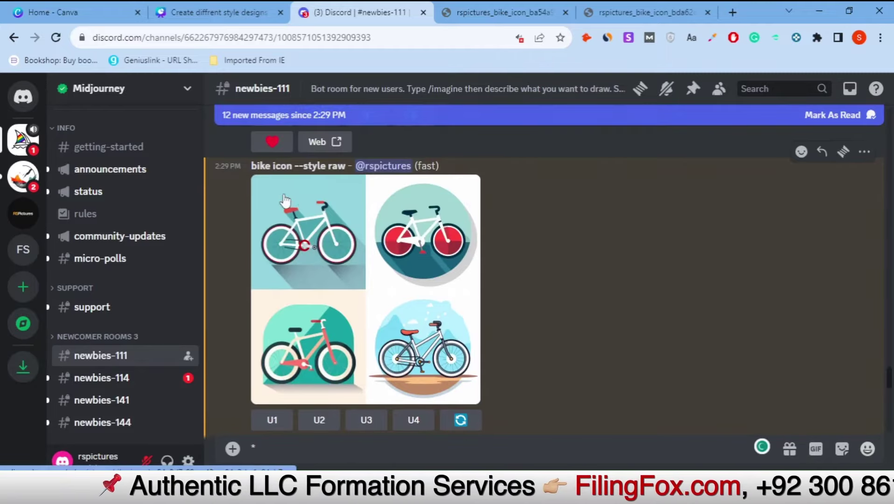
click(372, 236)
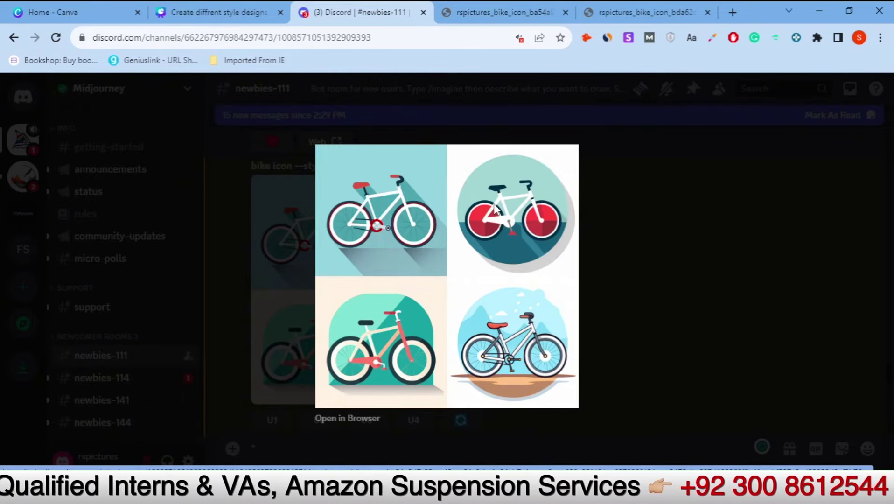
click(583, 345)
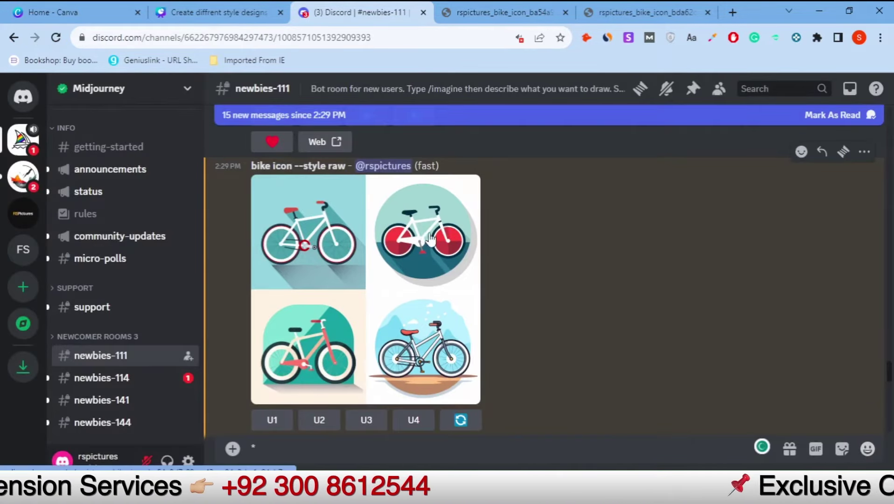
scroll(465, 260, down, 1)
scroll(465, 261, up, 1)
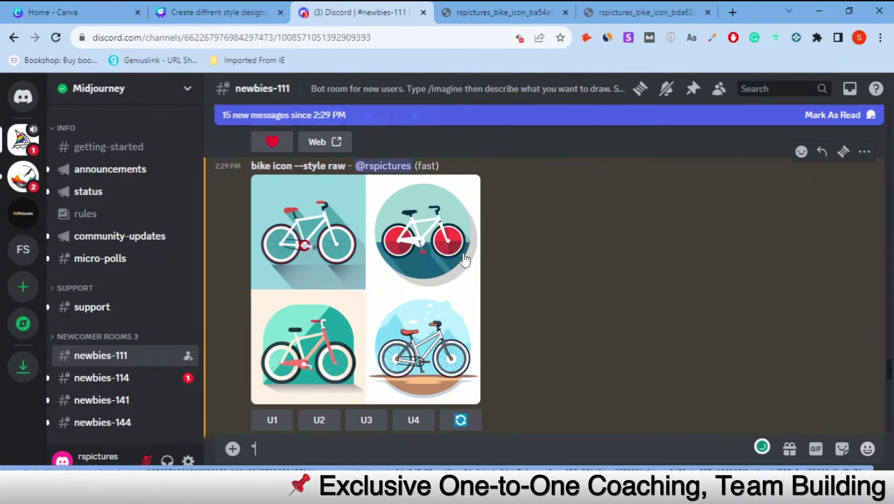
Clear the stray character from the message box, check the Niji 5 style options on the Canva slide, and return to the Midjourney channel.
drag(404, 448, 232, 451)
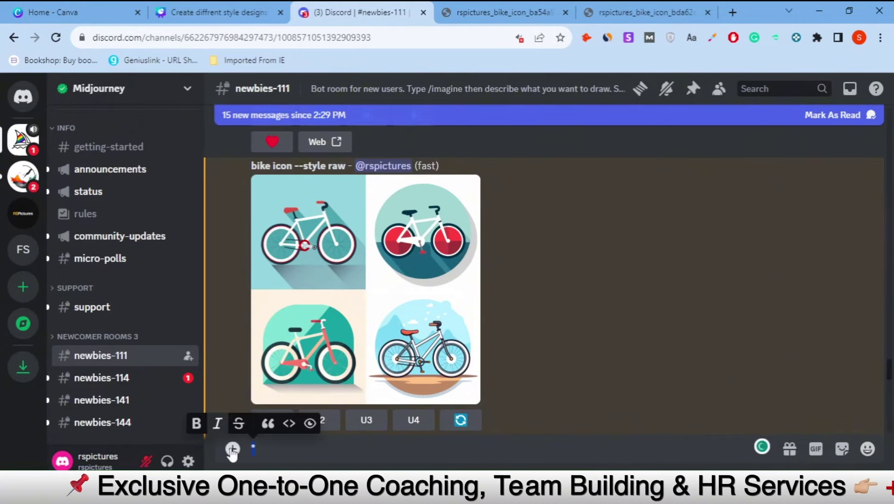
key(BackSpace)
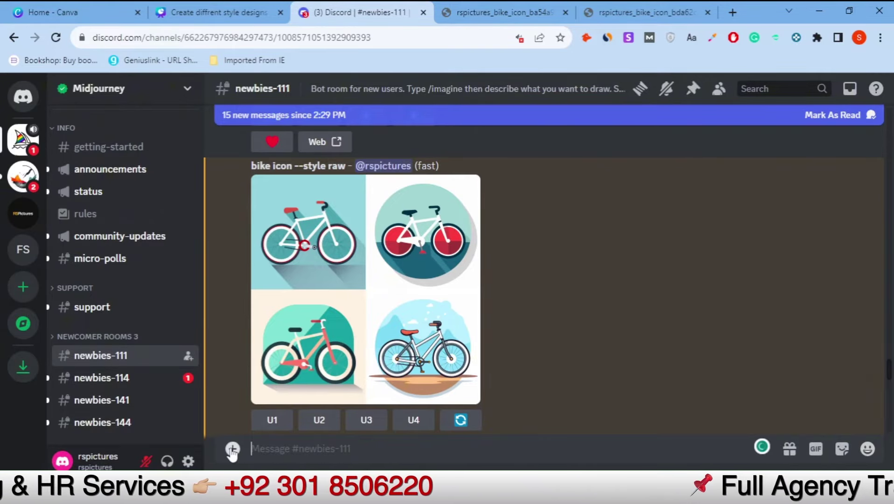
click(219, 12)
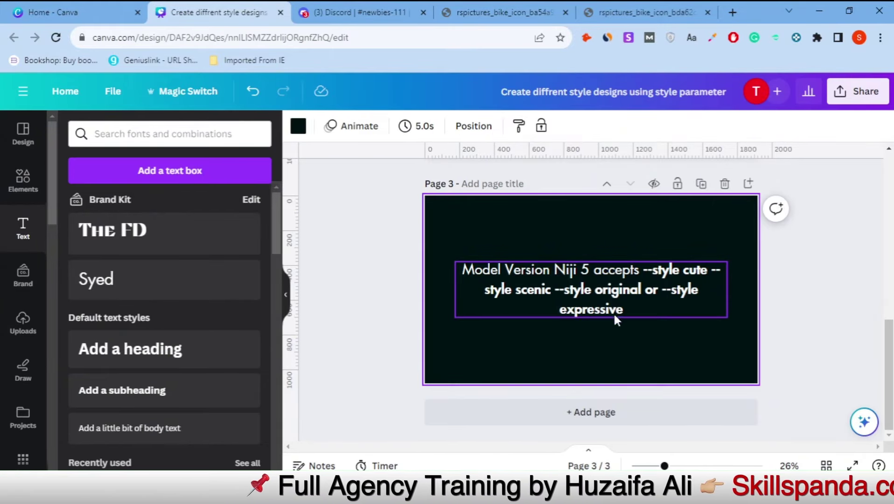
click(392, 12)
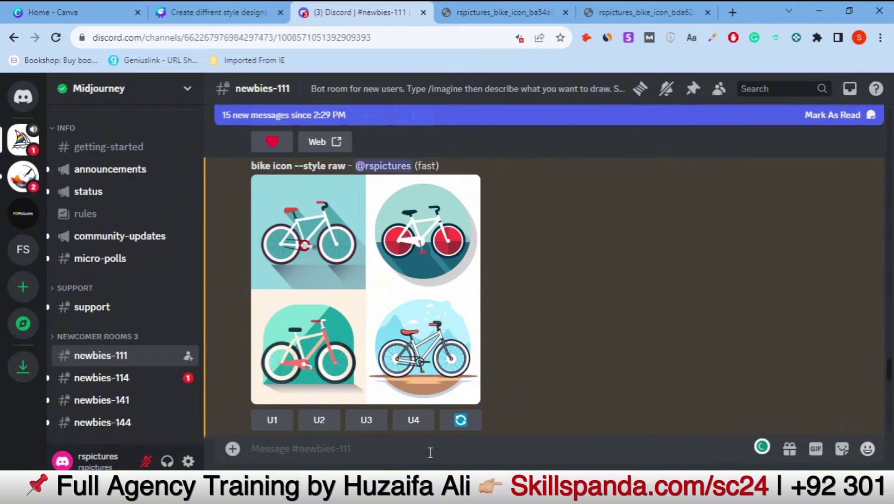
text(/)
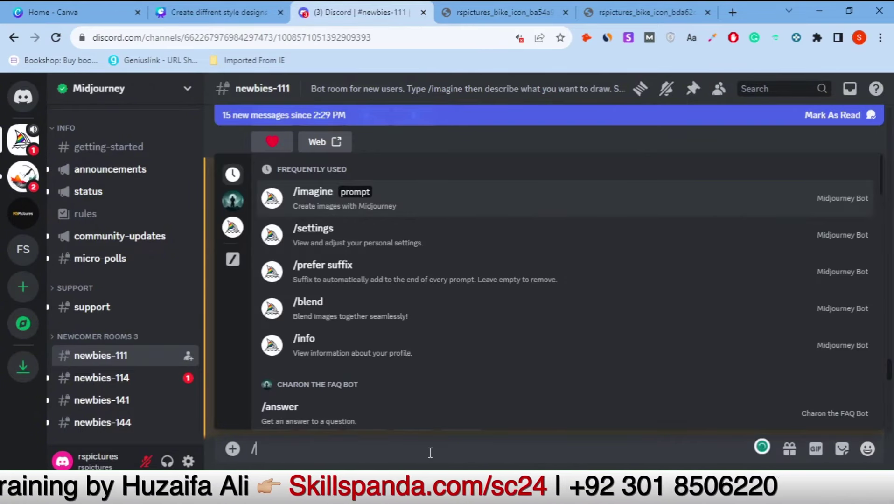
key(Return)
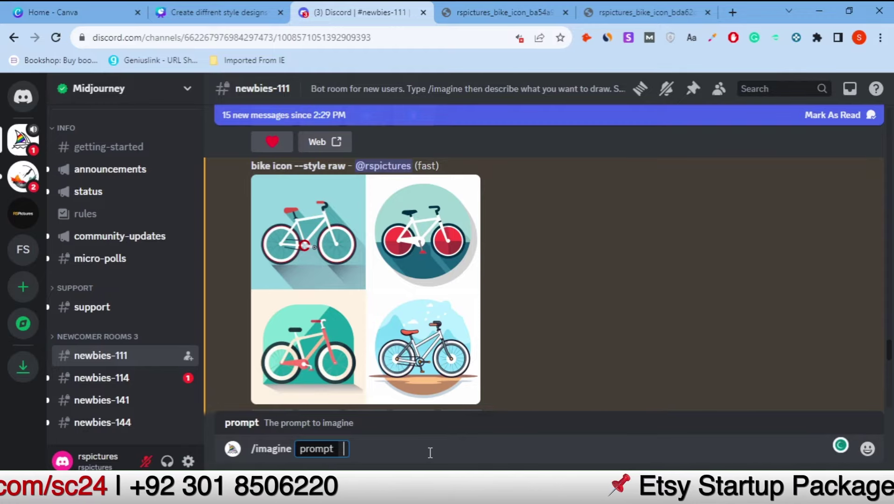
text(bird)
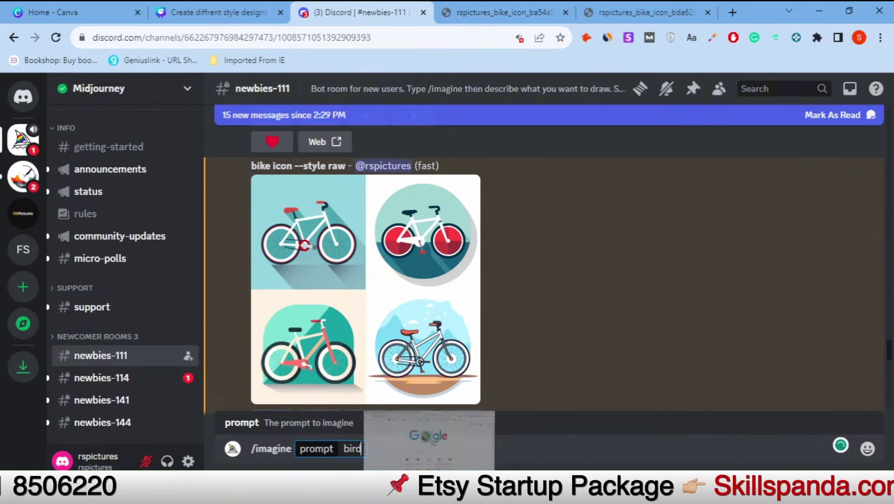
text( chi)
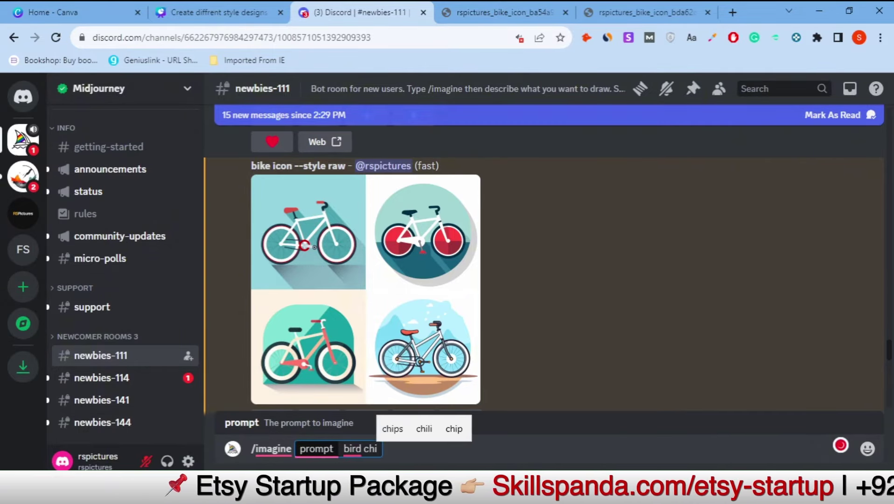
key(BackSpace)
key(BackSpace)
key(BackSpace)
key(BackSpace)
key(BackSpace)
key(BackSpace)
key(BackSpace)
key(BackSpace)
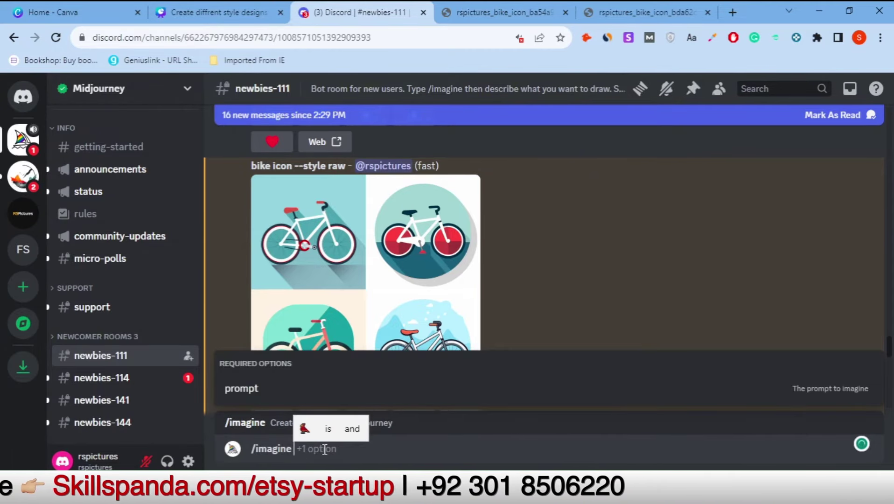
key(BackSpace)
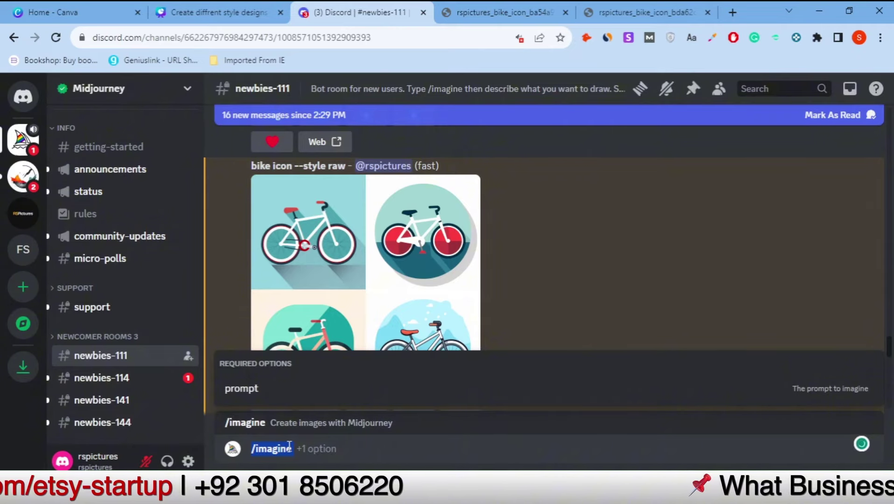
key(BackSpace)
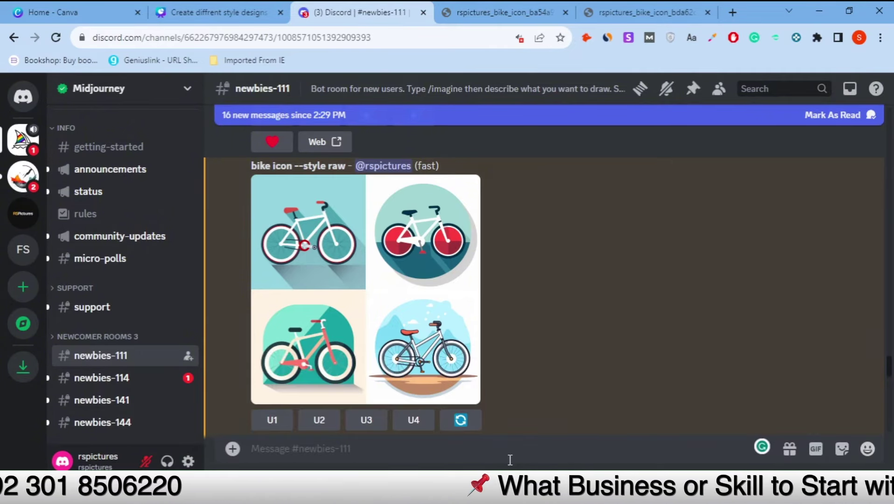
text(sett)
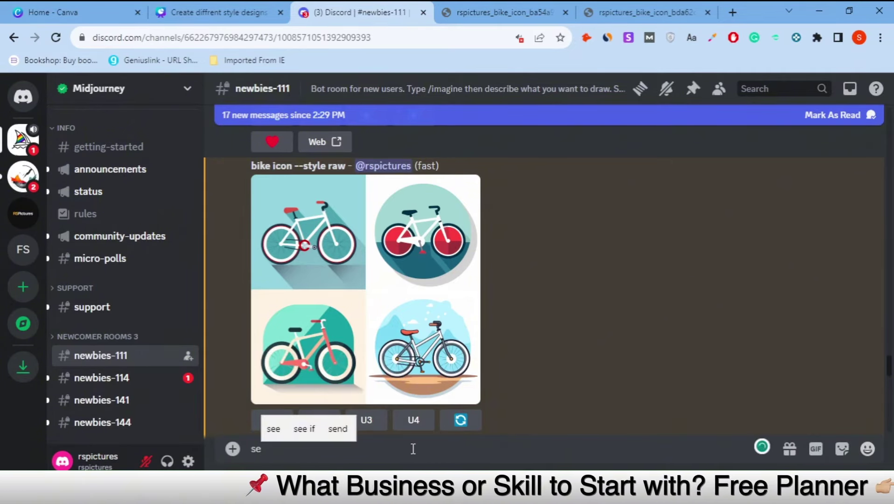
key(BackSpace)
key(BackSpace)
key(BackSpace)
key(BackSpace)
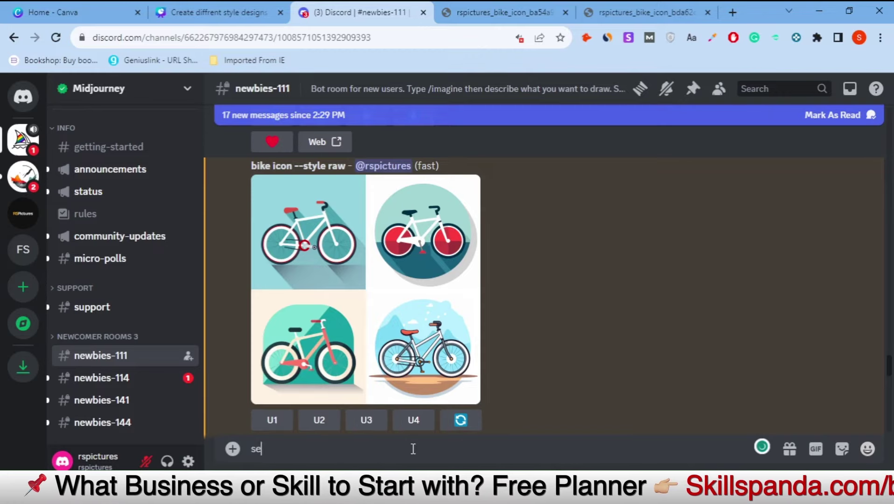
Run the /settings command and switch the Midjourney model to Niji Model V5.
text(/)
key(Down)
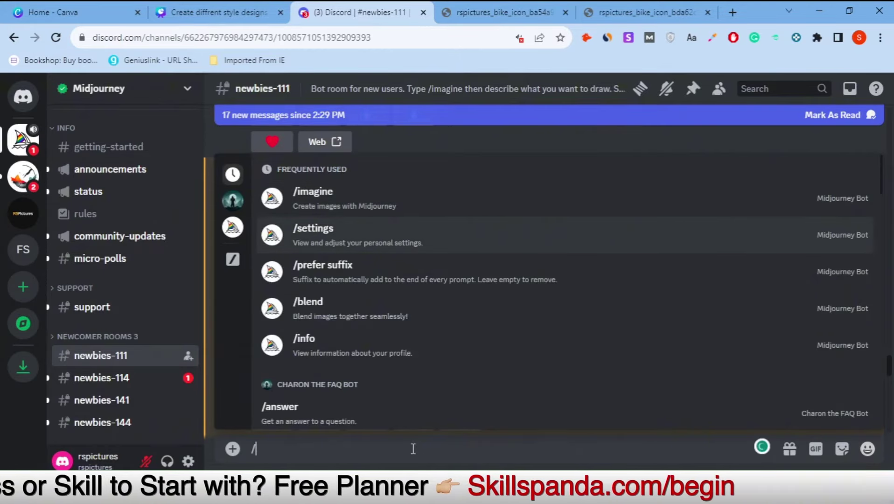
key(Return)
key(Return)
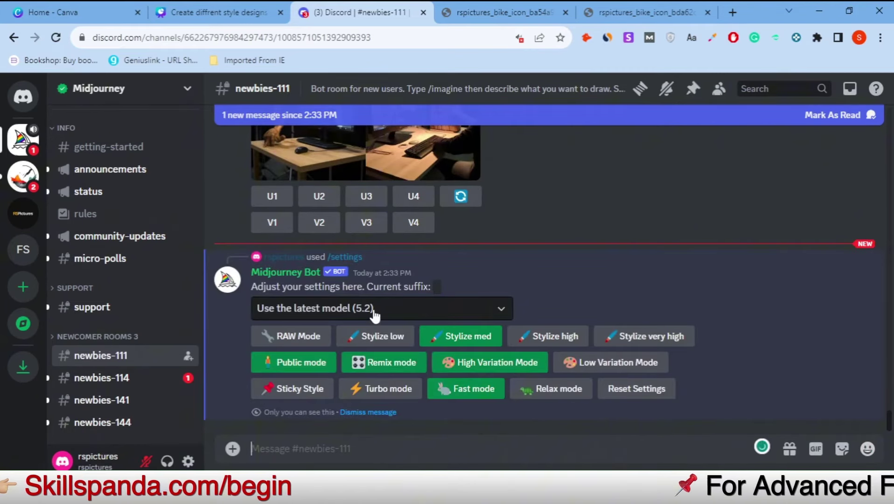
click(374, 314)
click(340, 418)
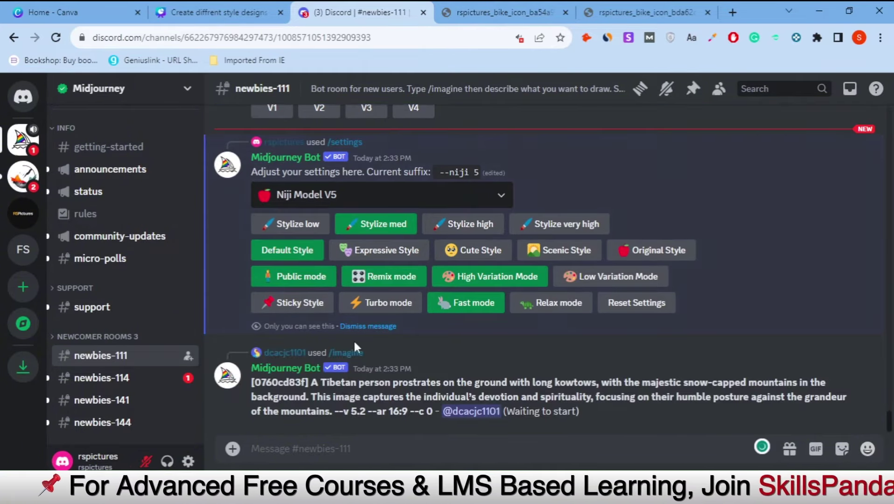
Submit an /imagine command with the prompt "birds chirping on the wire".
click(320, 450)
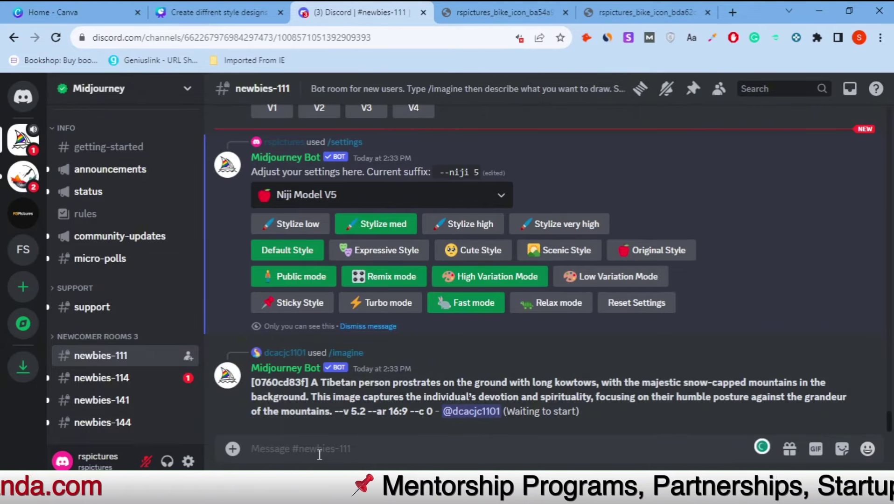
text(/)
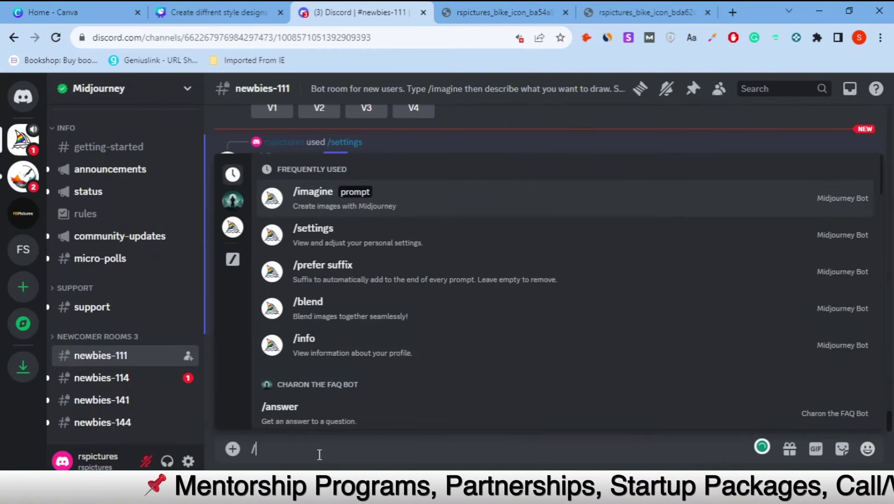
key(Return)
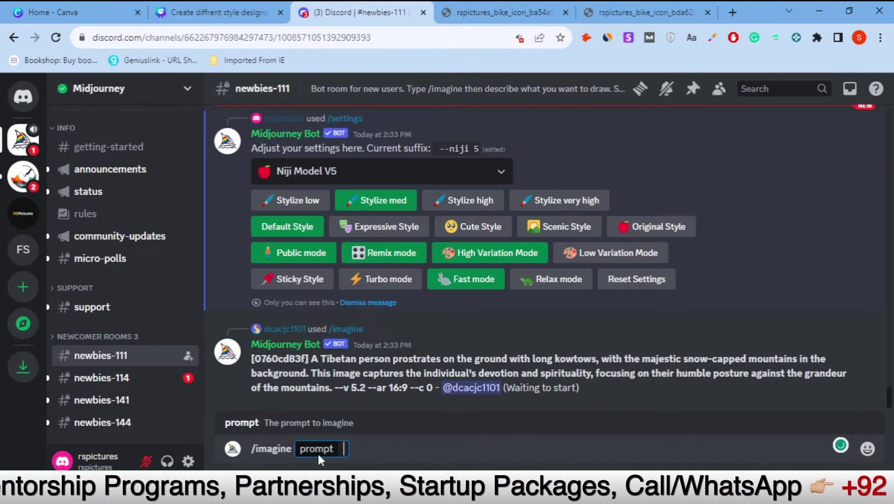
text(bird c)
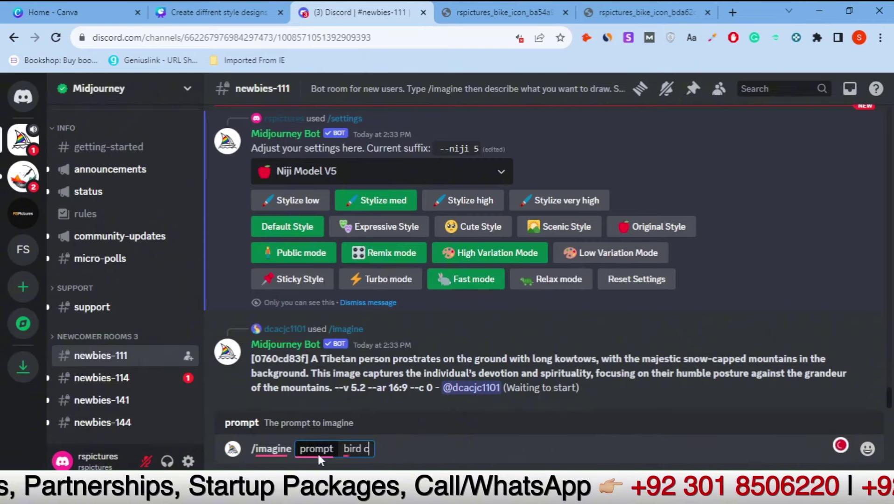
text(hirp)
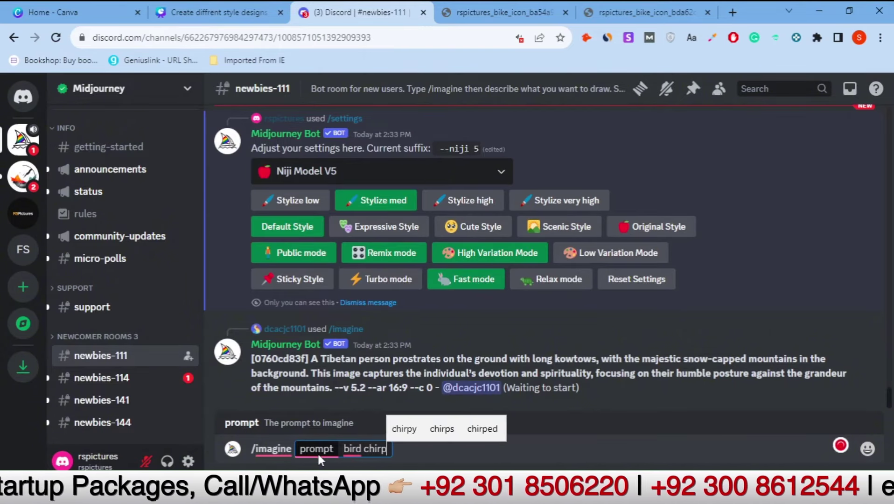
text(in)
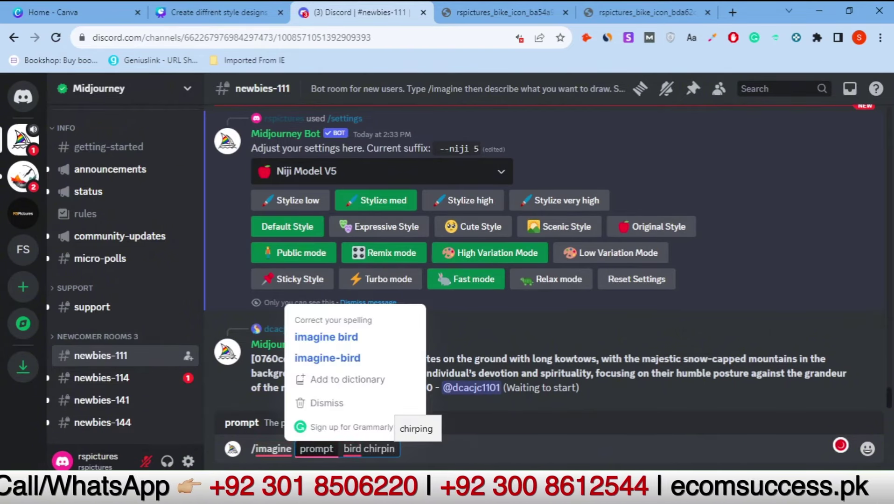
text(g on t)
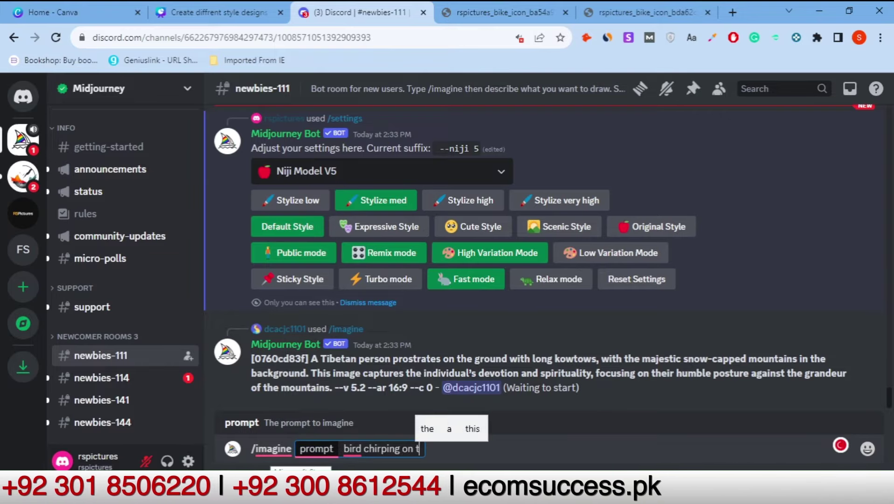
text(he wire)
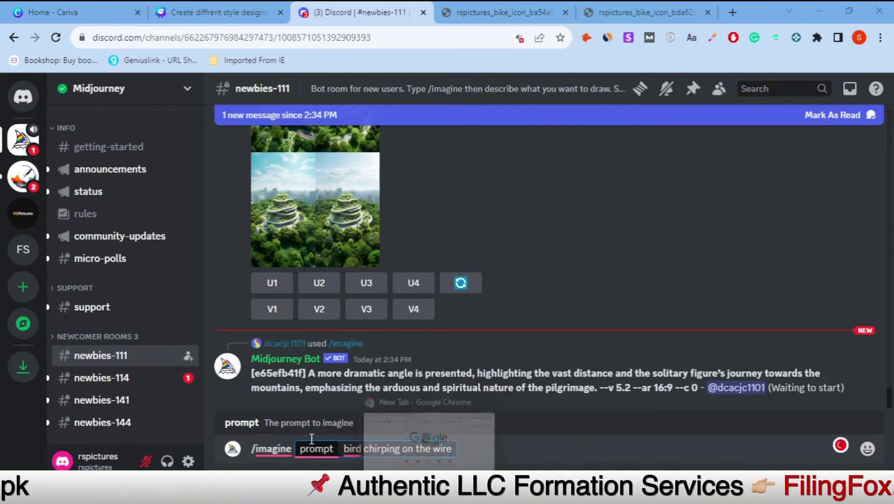
click(357, 449)
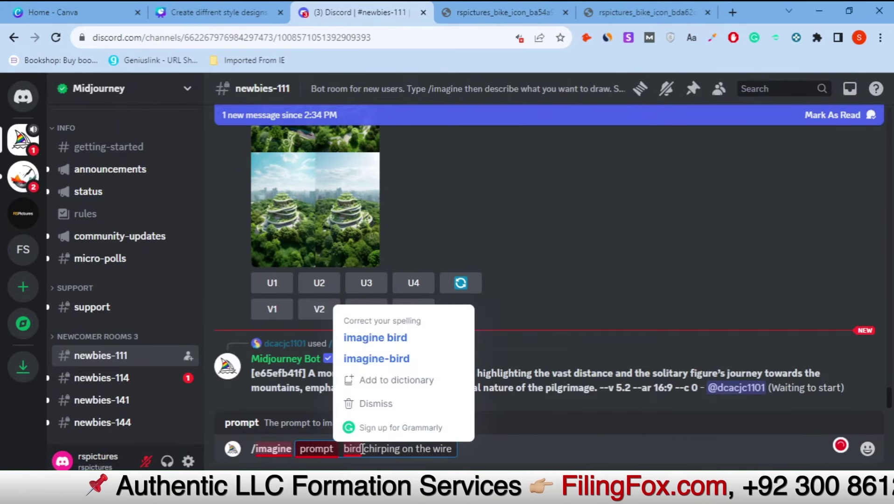
text(s)
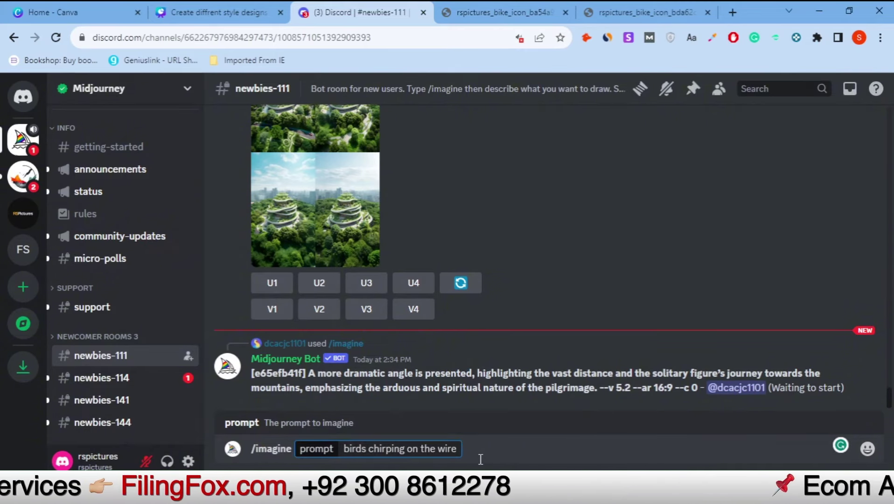
key(Return)
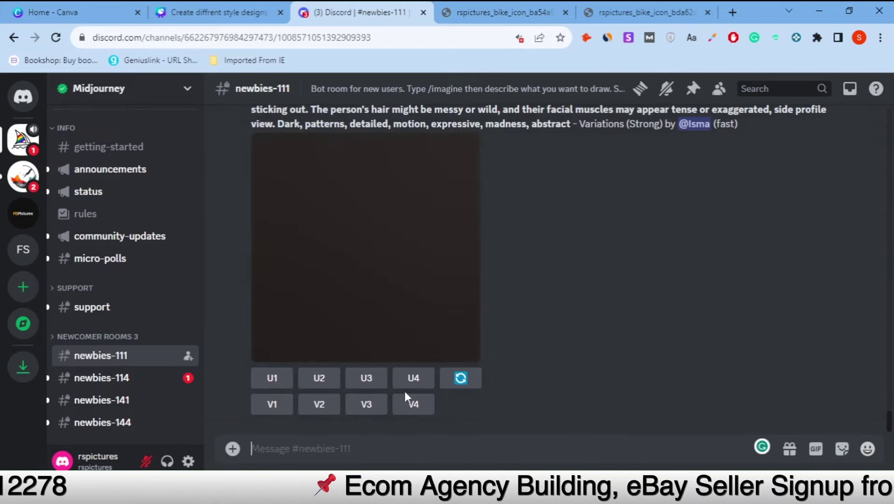
Find the "birds chirping on the wire --niji 5" result, examine its full-size grid in the browser, and return to the channel.
scroll(432, 280, up, 3)
scroll(432, 275, up, 3)
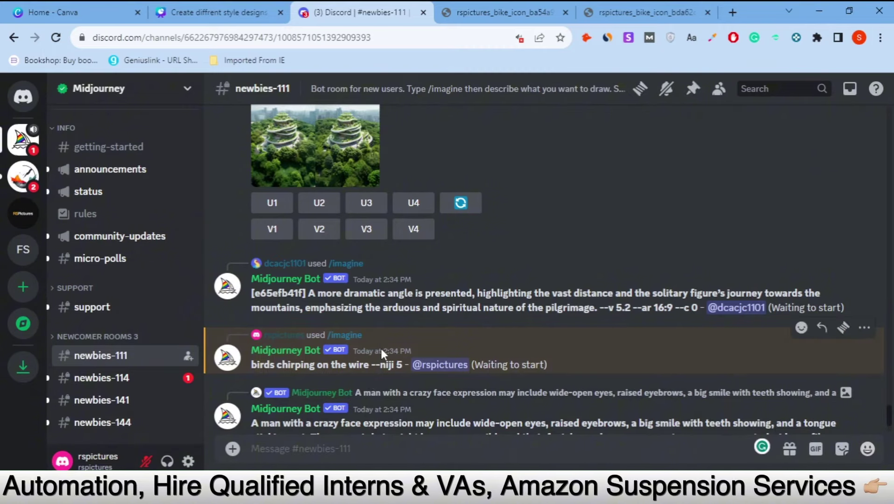
text(**)
scroll(441, 368, up, 1)
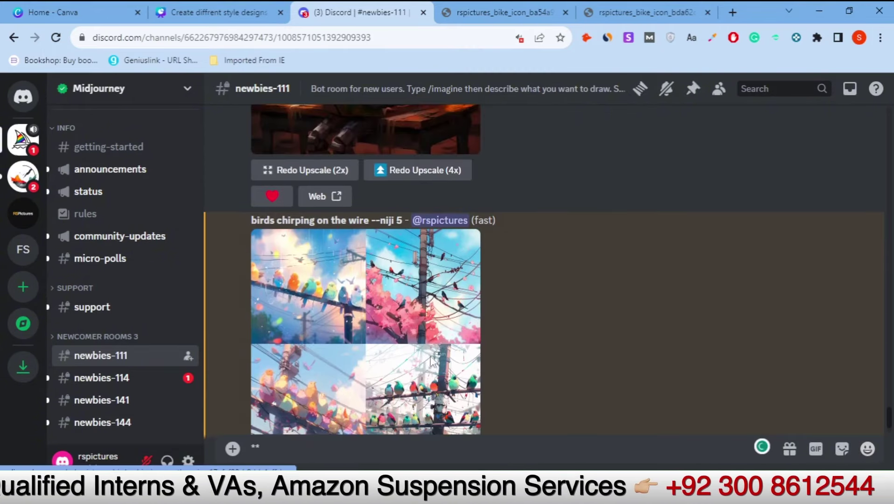
click(403, 336)
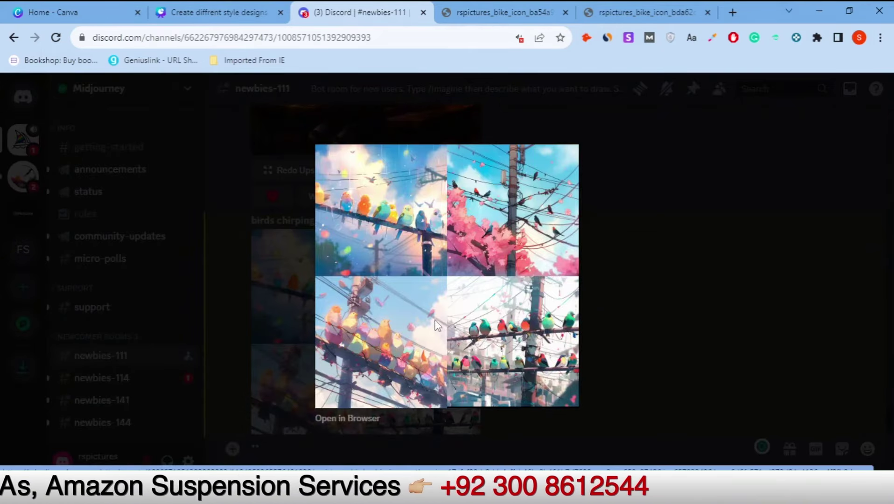
click(350, 418)
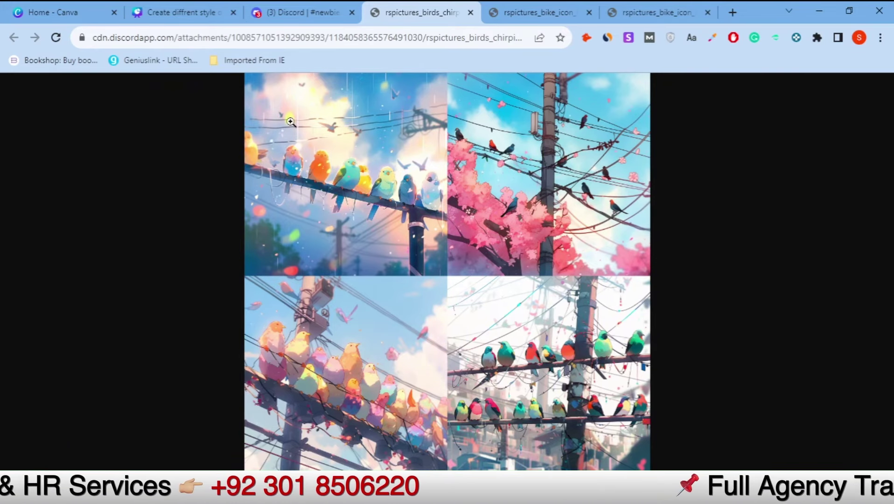
click(309, 13)
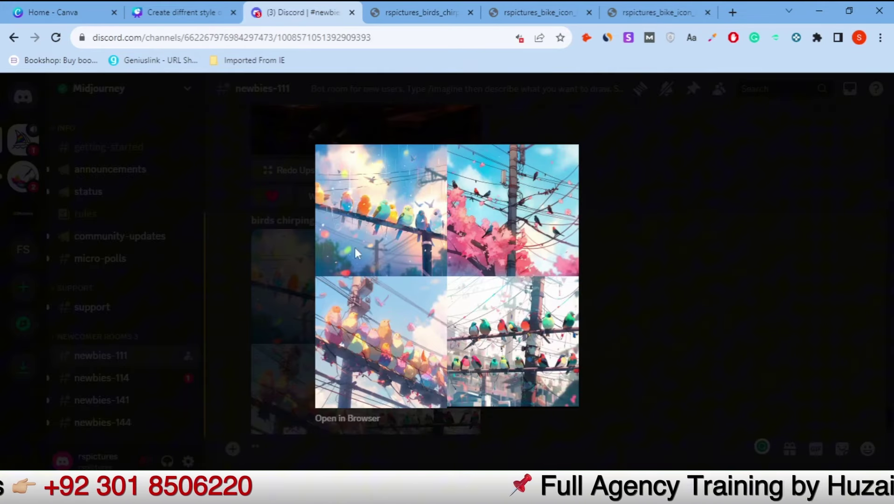
click(690, 368)
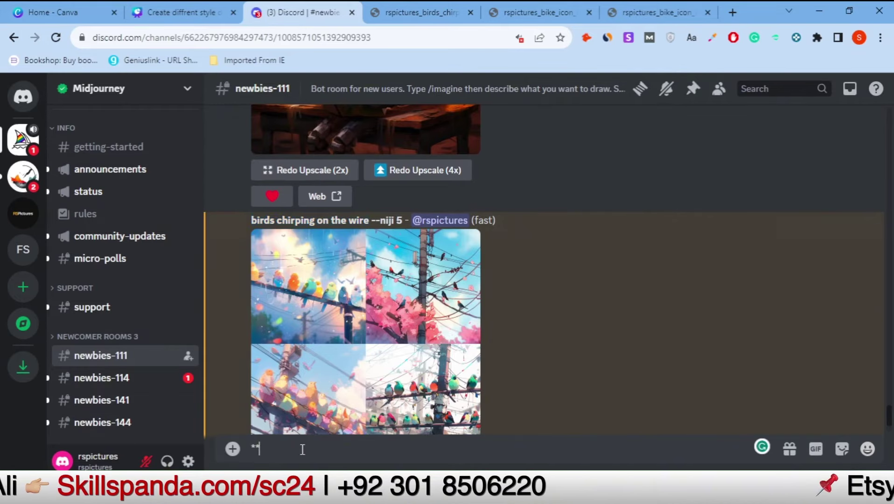
Clear the stray characters from the message box and submit an /imagine command with the prompt "birds chirping on the wire --style cute".
drag(262, 448, 198, 447)
key(BackSpace)
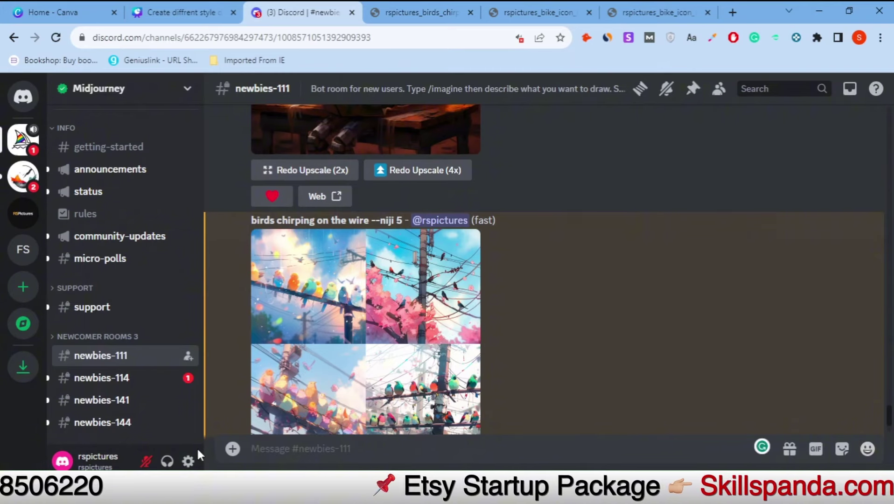
text(/)
key(Return)
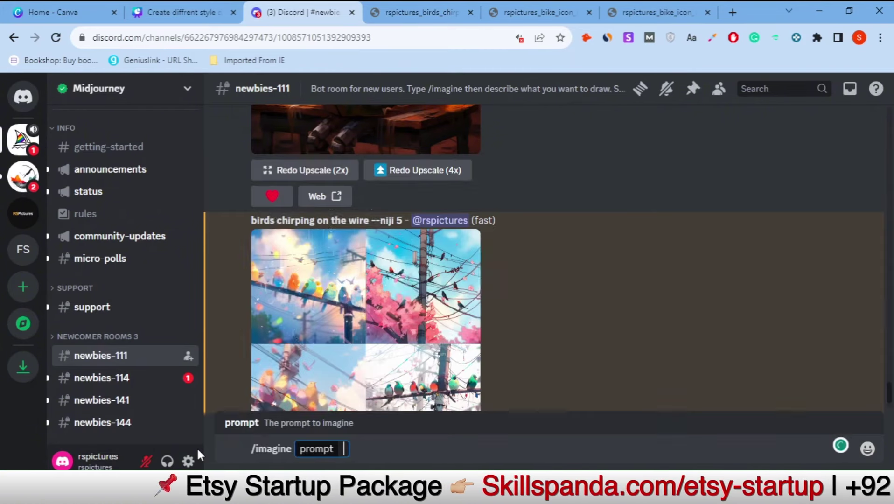
text(birds chirping on the wire)
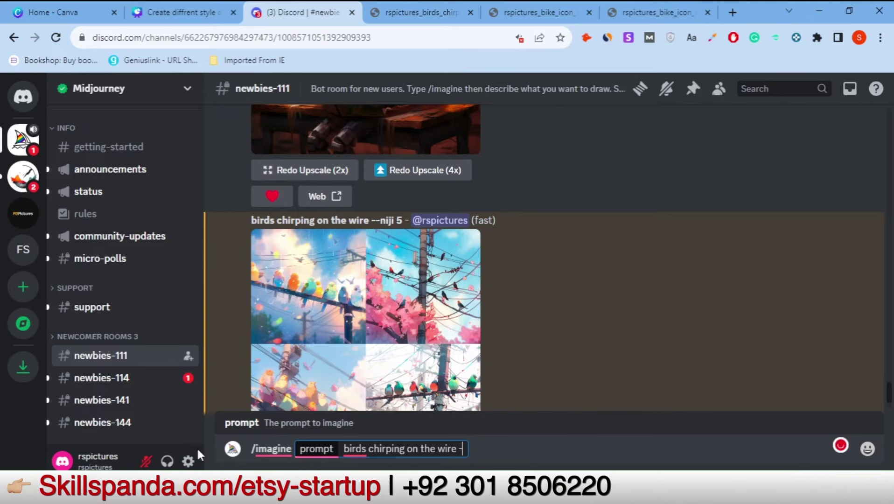
text(--)
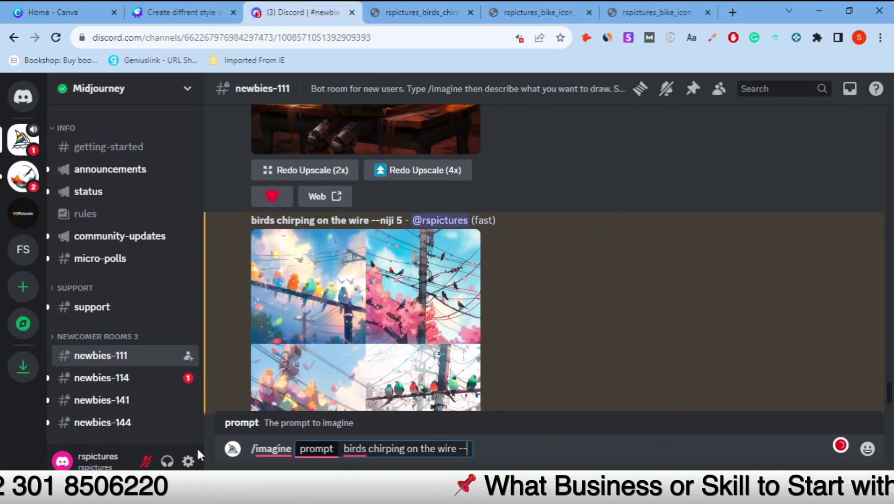
text(style)
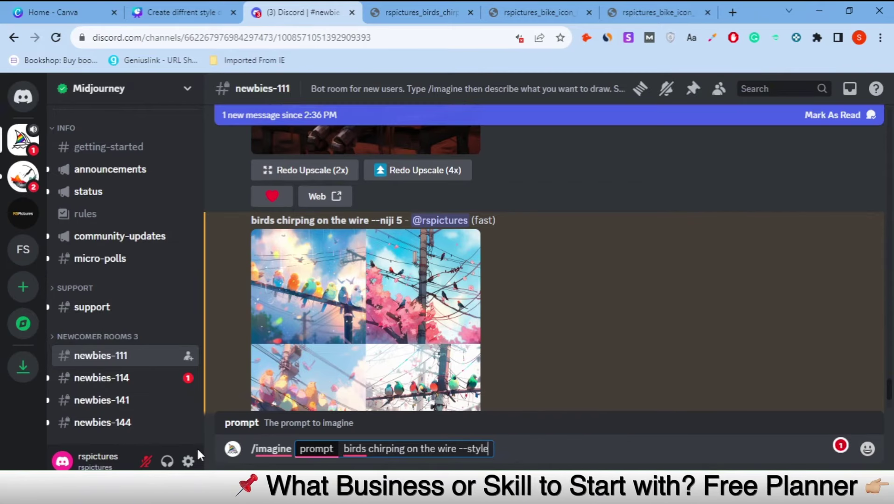
text( cute)
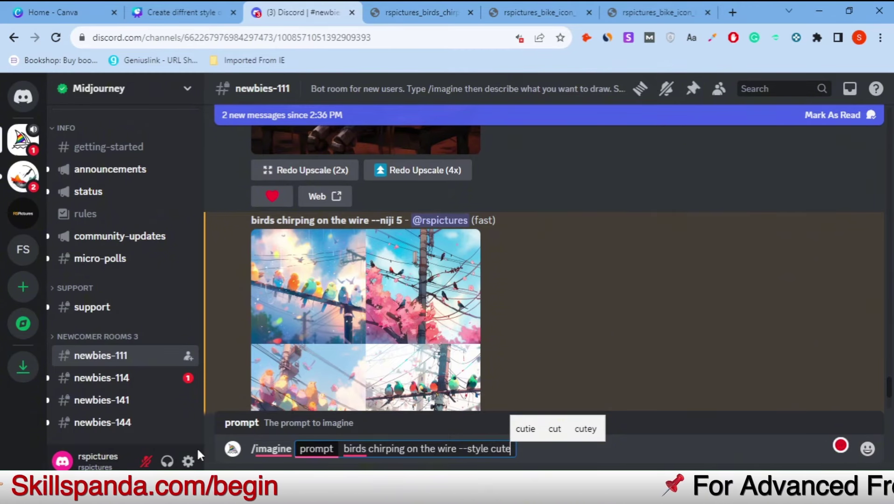
key(Return)
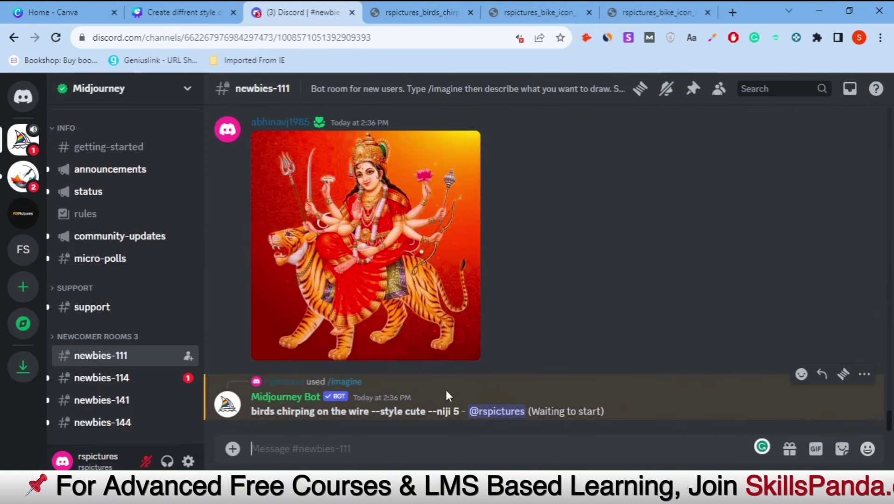
Examine the full-size grid of the "--style cute --niji 5" bird result in the browser, then return to the Midjourney channel and close the preview.
click(383, 330)
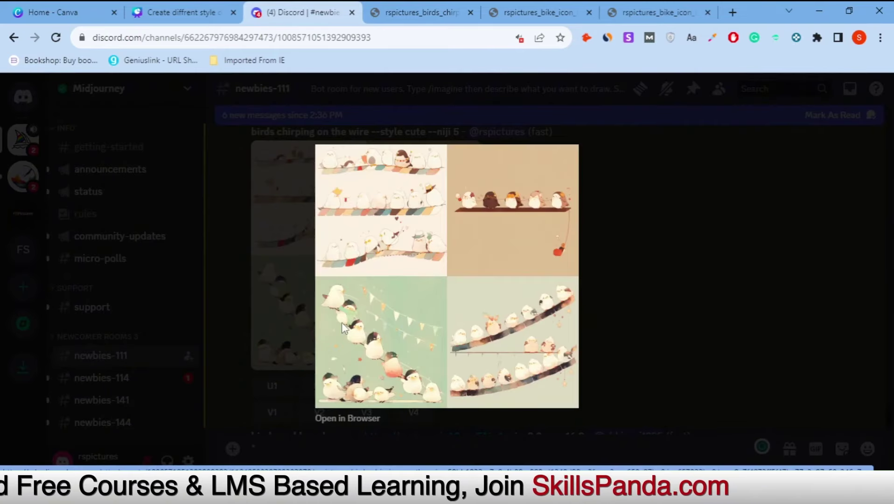
click(338, 419)
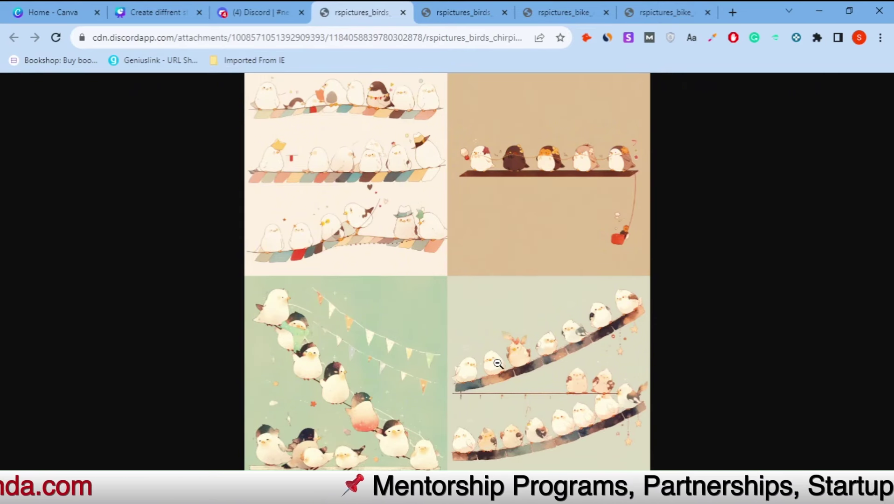
click(498, 363)
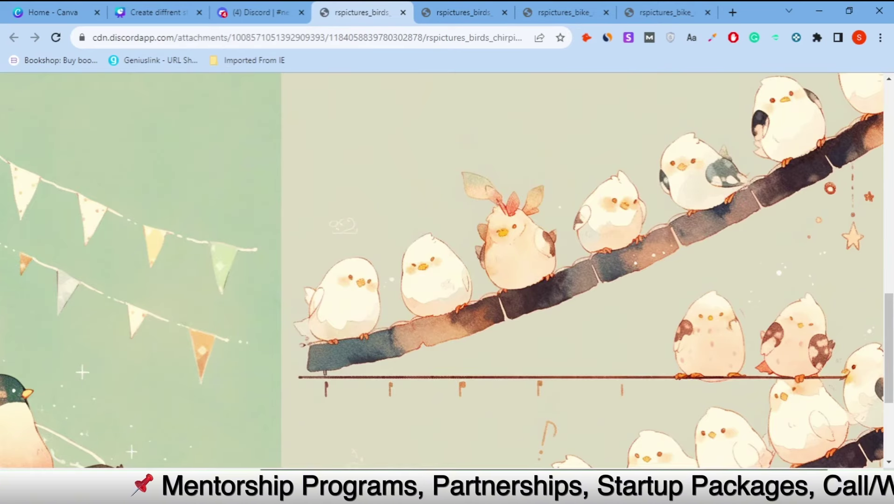
scroll(887, 320, left, 8)
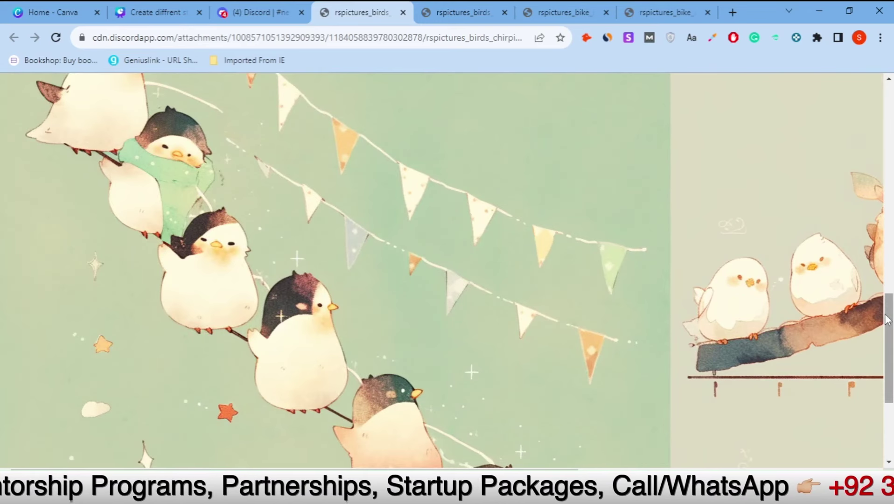
scroll(887, 319, down, 4)
scroll(891, 415, up, 15)
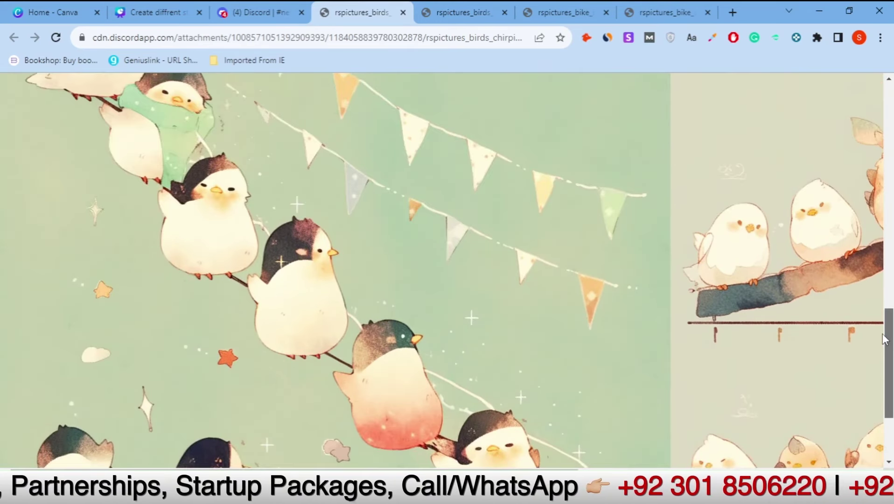
scroll(821, 173, up, 5)
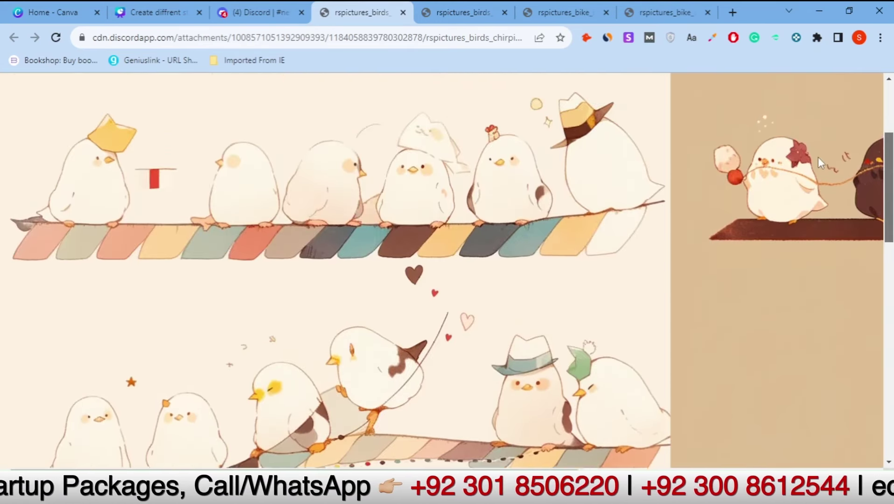
scroll(827, 85, down, 6)
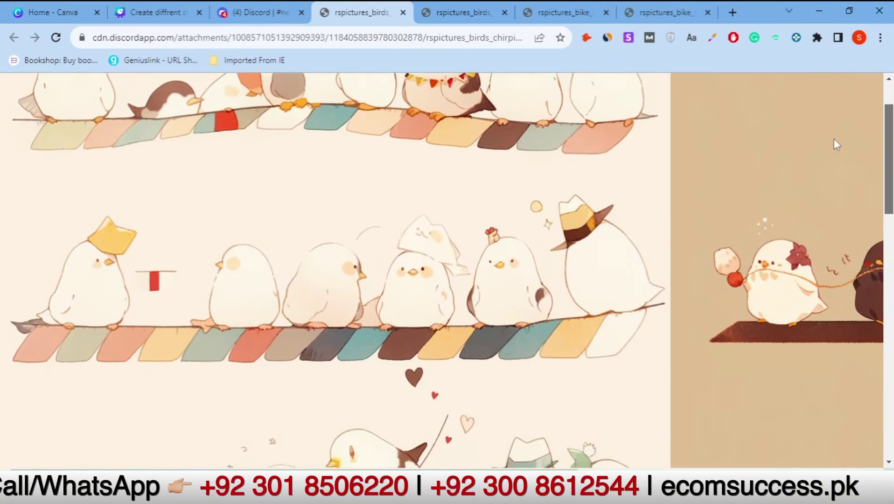
scroll(845, 194, down, 1)
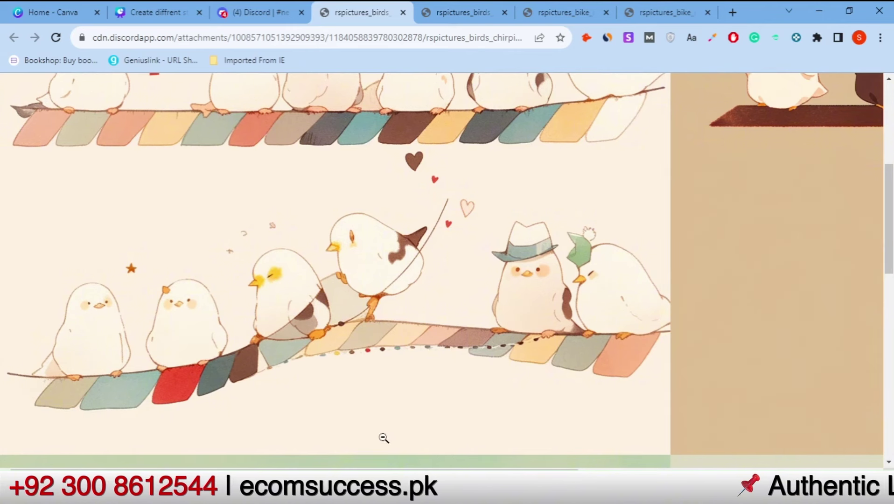
scroll(850, 209, up, 6)
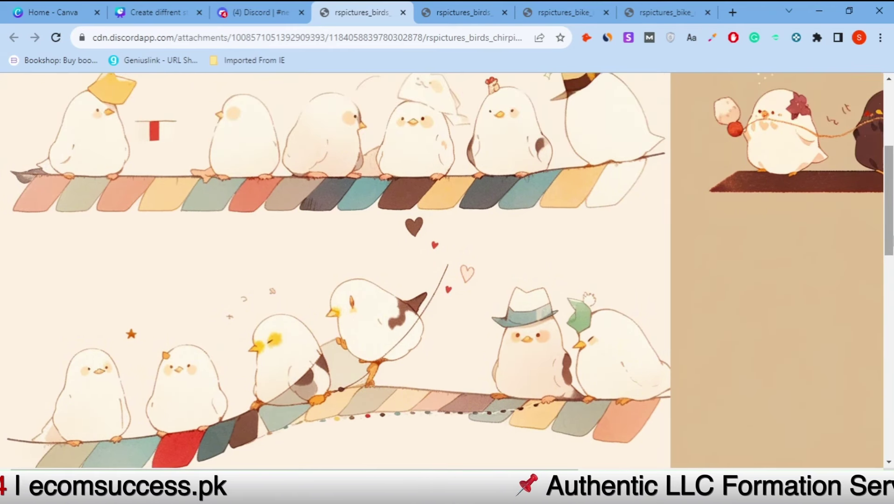
scroll(705, 269, up, 1)
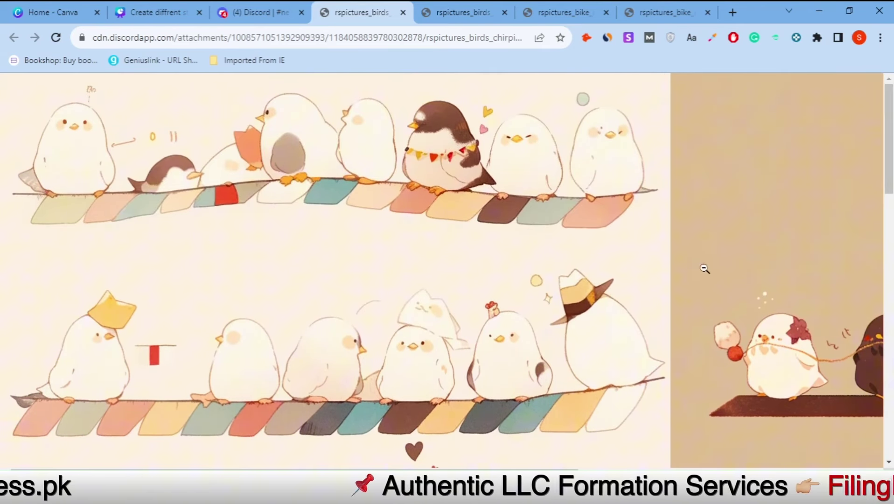
click(453, 161)
click(260, 11)
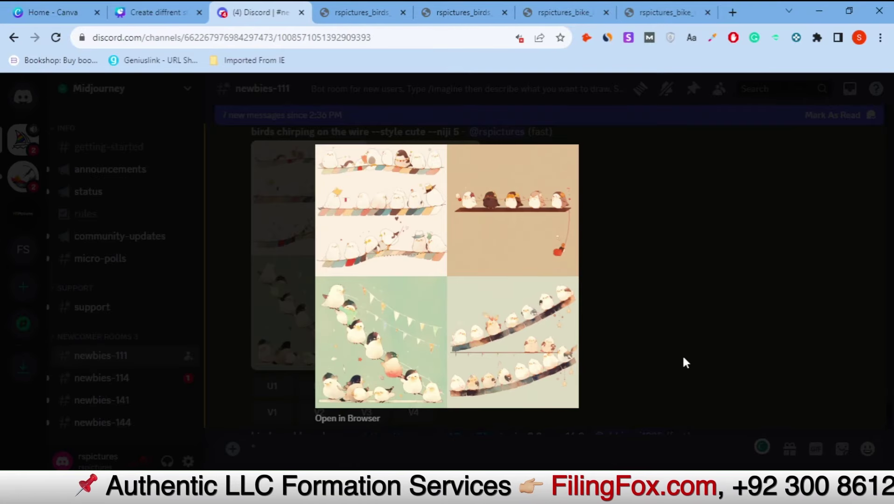
click(664, 275)
Copy "birds chirping on the wire" from the cute-style result, clear the message box, and start an /imagine prompt with that text plus "--style".
scroll(593, 277, up, 2)
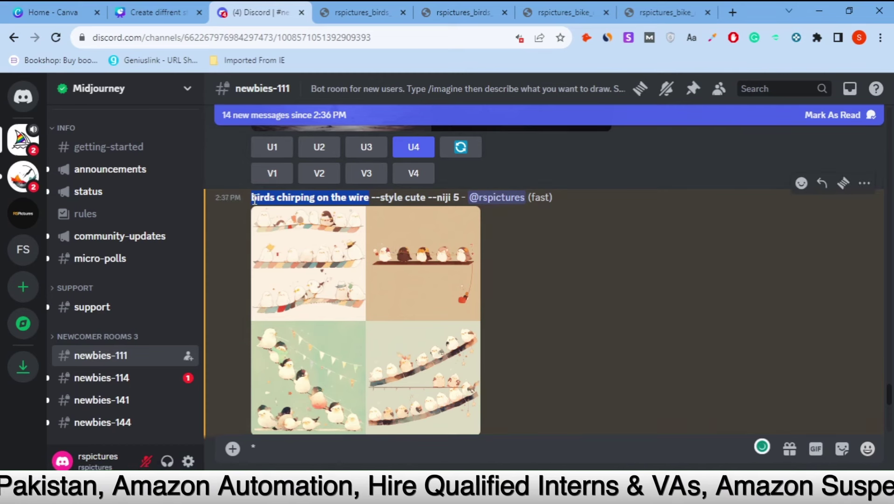
drag(254, 199, 370, 200)
key(ctrl+c)
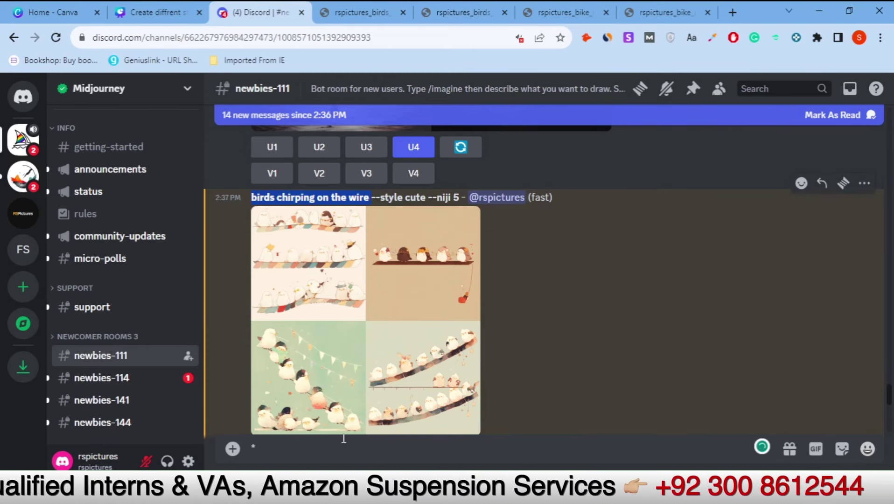
drag(299, 449, 202, 426)
key(BackSpace)
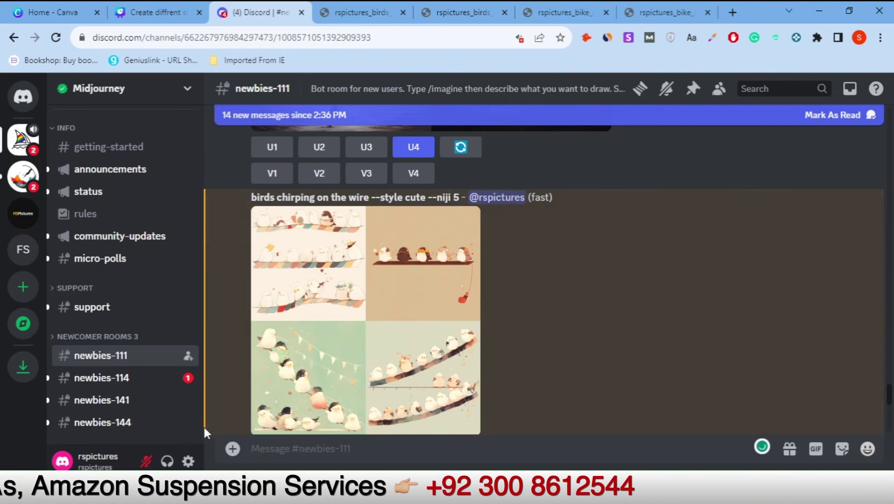
text(/)
key(Return)
key(ctrl+v)
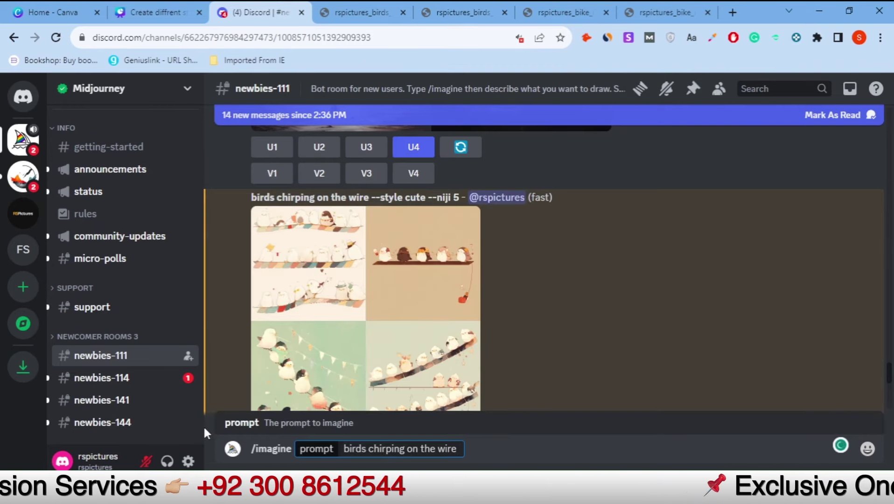
text(--)
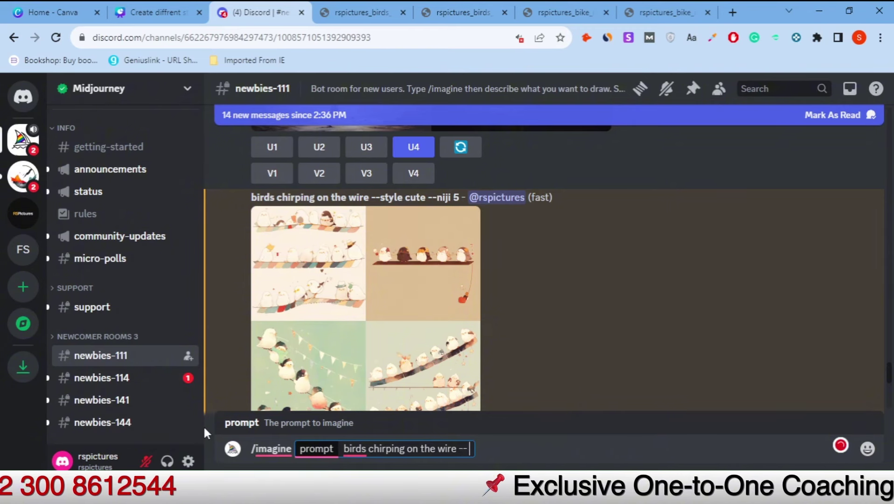
text(s)
mouse_move(199, 432)
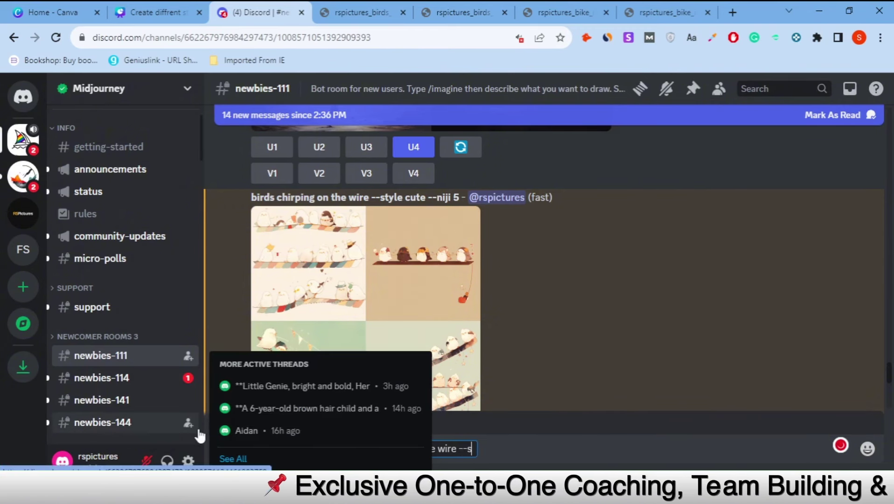
text(tyle)
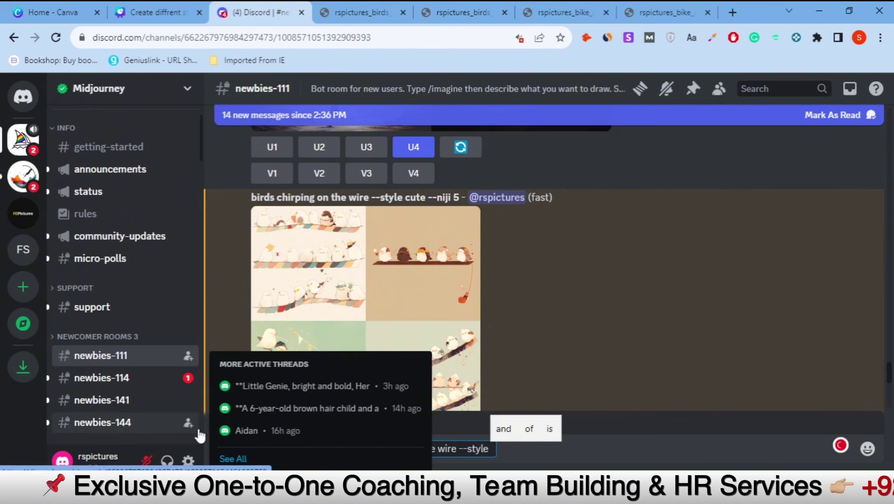
Copy the word "expressive" from the Canva slide, append it to the pending Discord prompt after "--style", and submit the command.
click(154, 12)
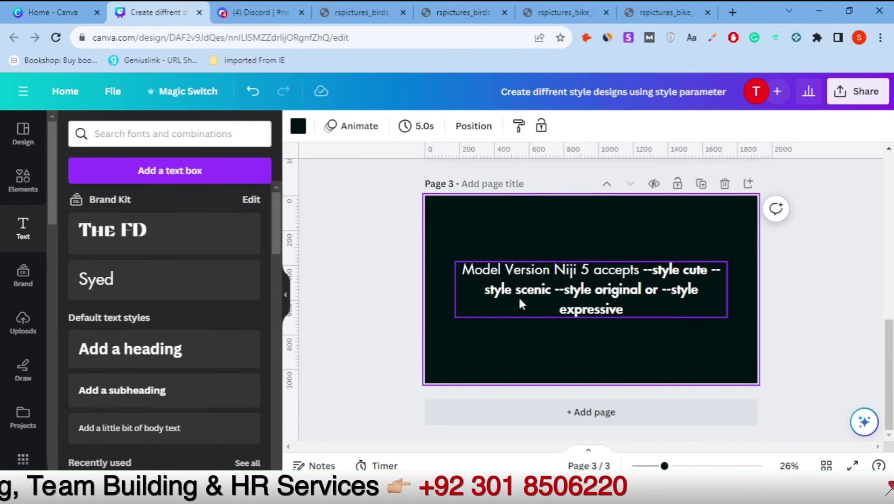
click(570, 313)
drag(562, 309, 634, 315)
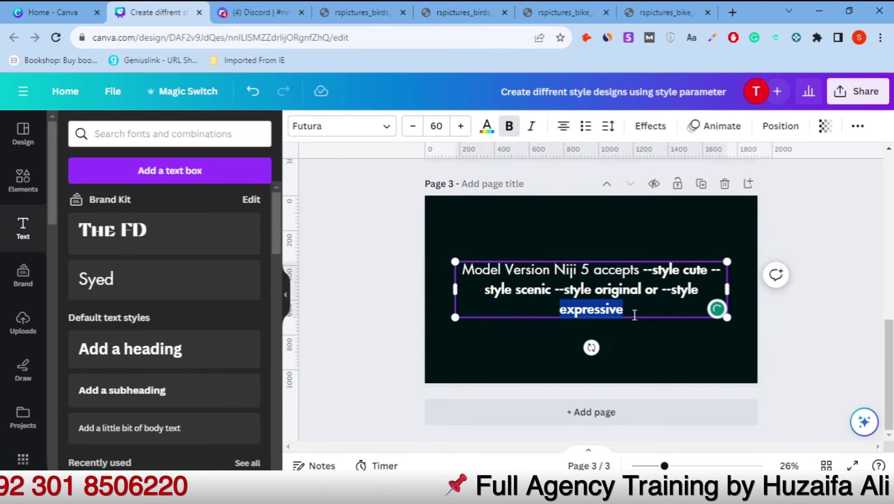
key(ctrl+c)
click(261, 12)
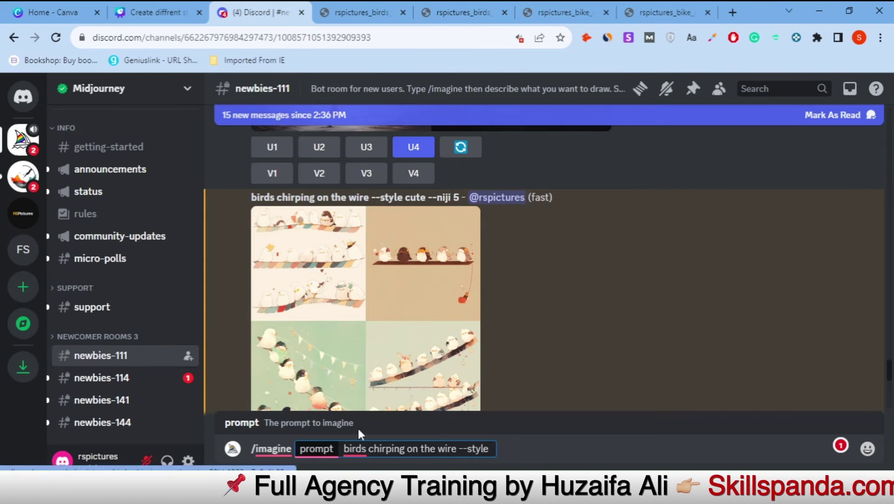
key(ctrl+v)
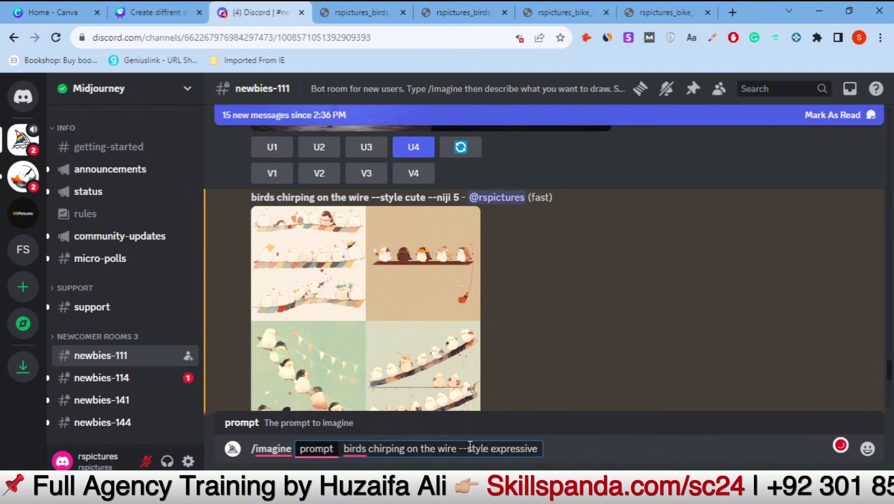
key(Return)
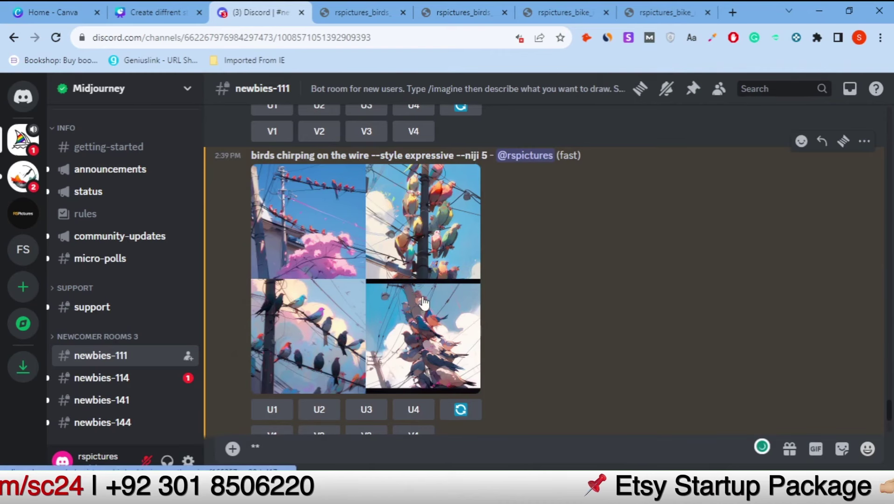
Open the "--style expressive --niji 5" bird result at full size in the browser and examine the images in its grid.
click(424, 302)
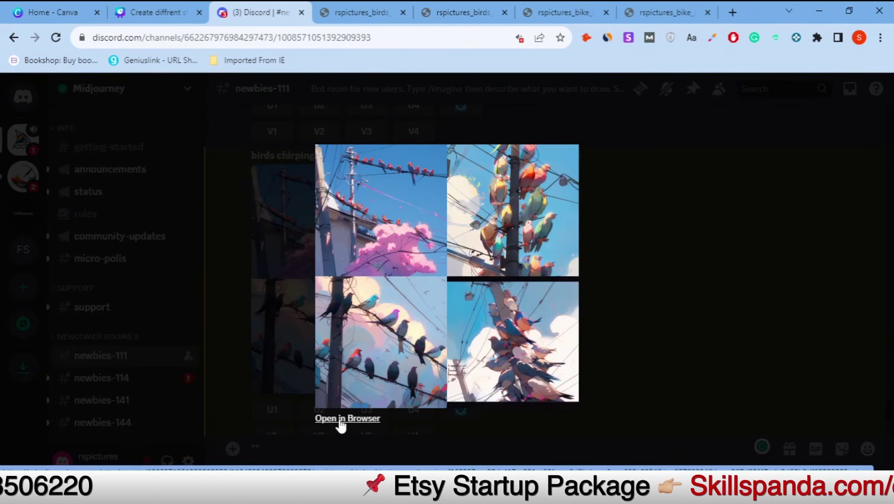
click(348, 419)
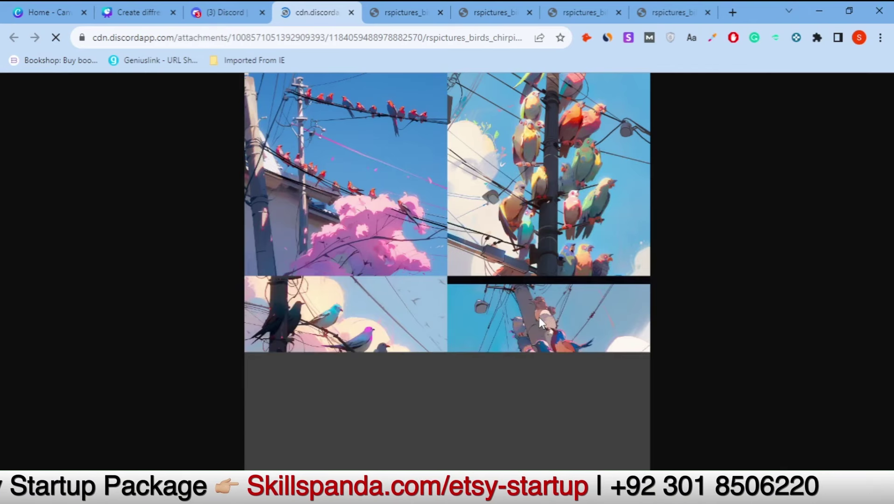
click(548, 241)
click(560, 223)
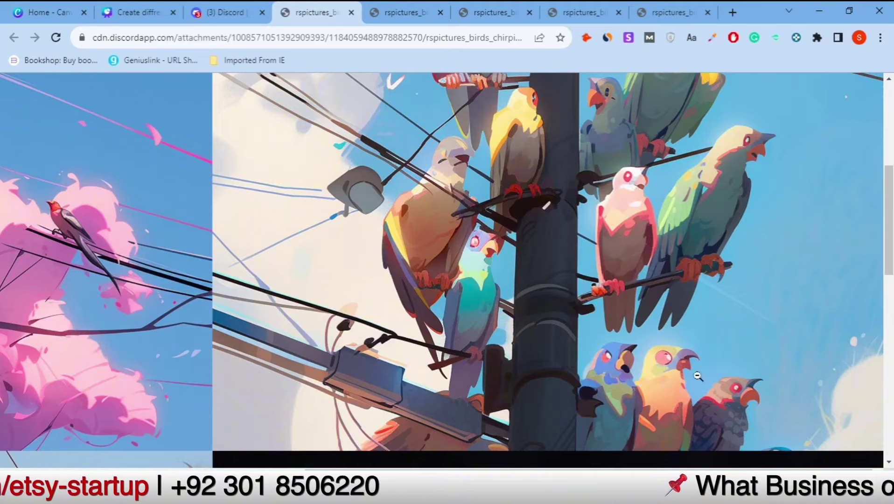
scroll(696, 375, down, 8)
scroll(697, 375, up, 10)
scroll(697, 374, down, 8)
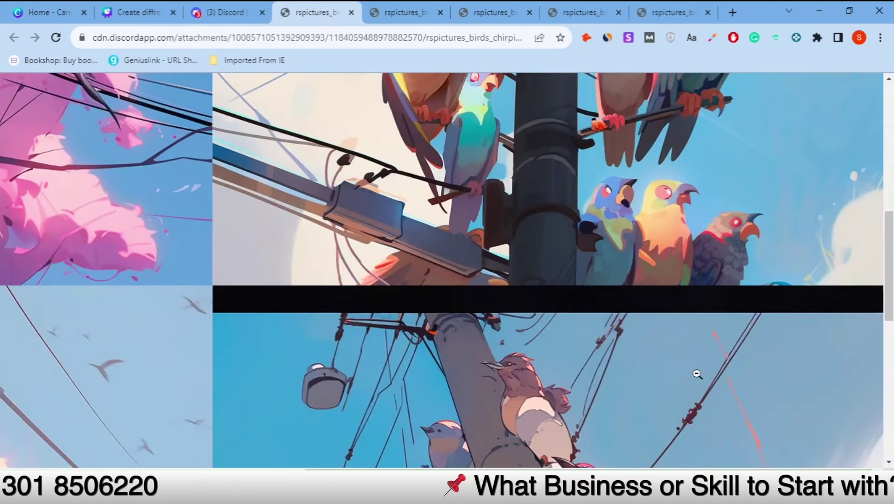
scroll(696, 373, down, 4)
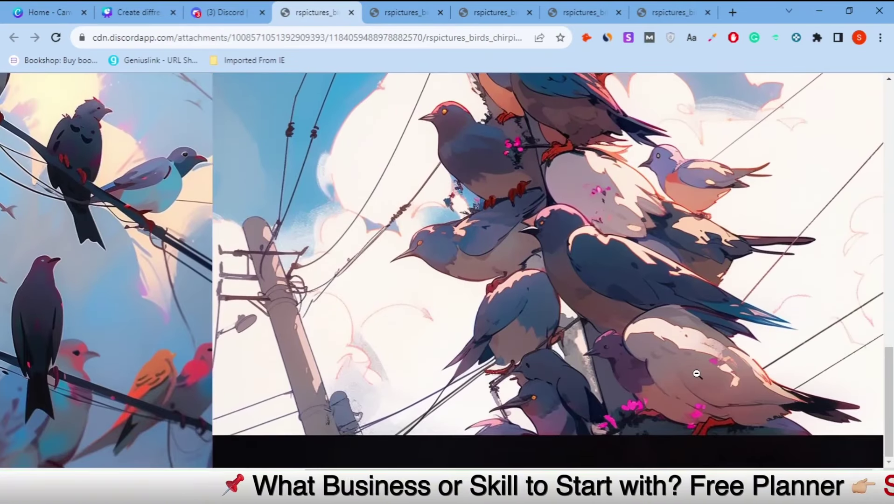
Zoom out to the whole expressive-style bird grid, then examine its lower-left and upper-left images up close.
click(549, 466)
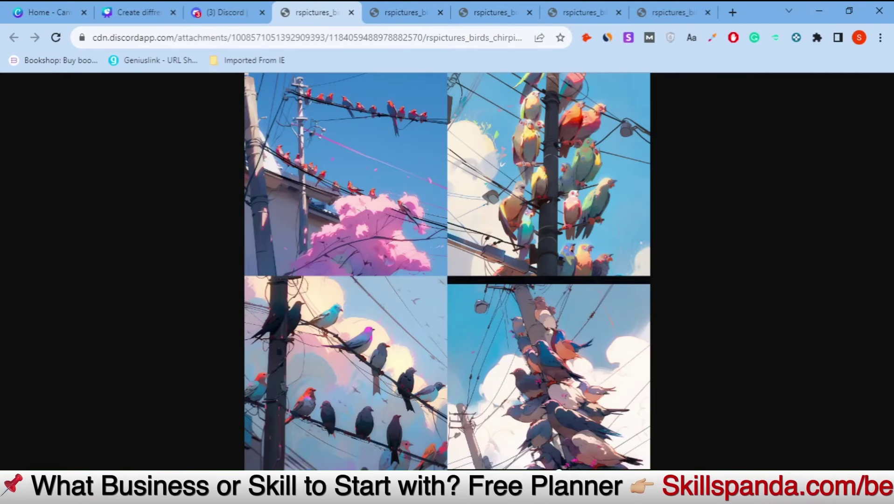
click(386, 434)
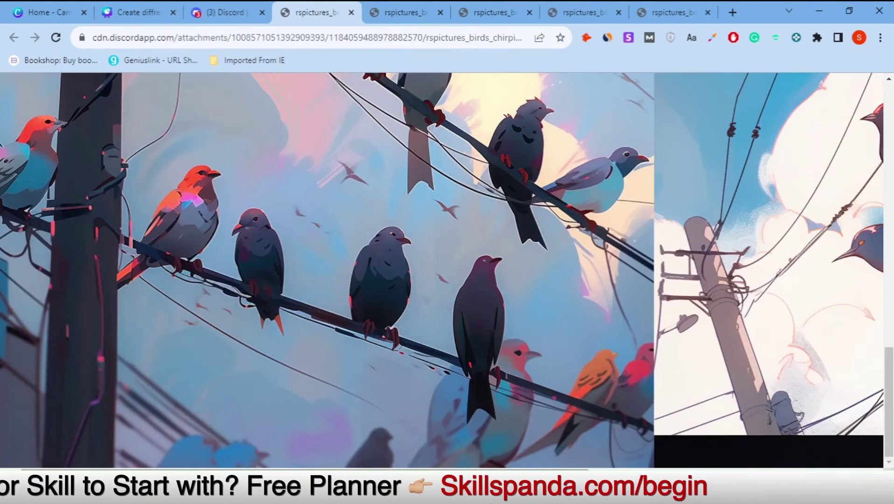
scroll(341, 462, left, 1)
scroll(340, 462, up, 15)
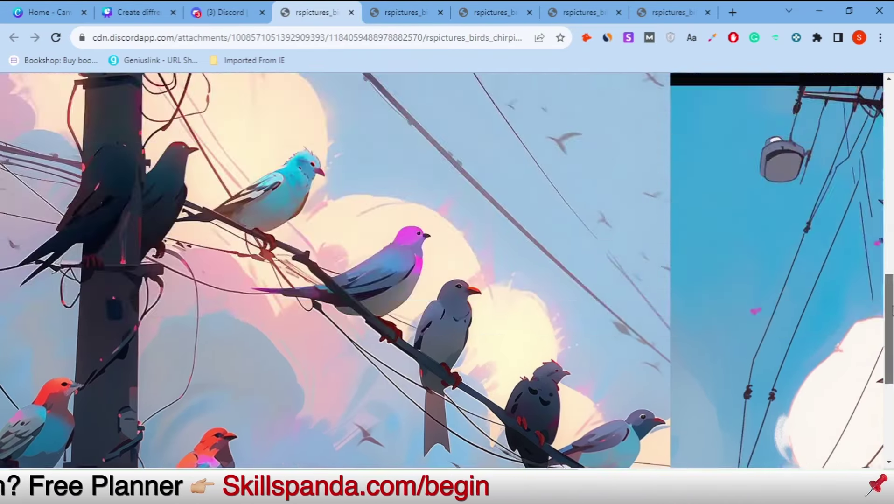
scroll(340, 462, up, 3)
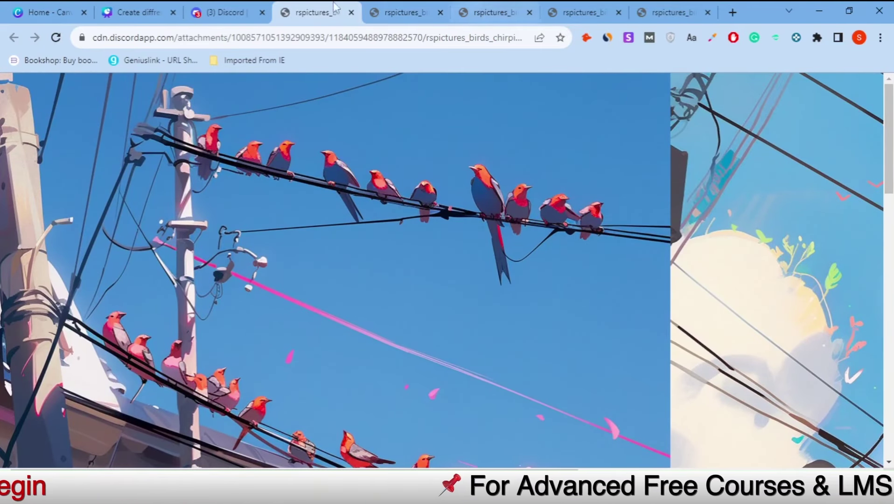
Return to the Midjourney channel in Discord, close the image preview, and switch to the Canva slide listing the Niji 5 styles.
click(229, 12)
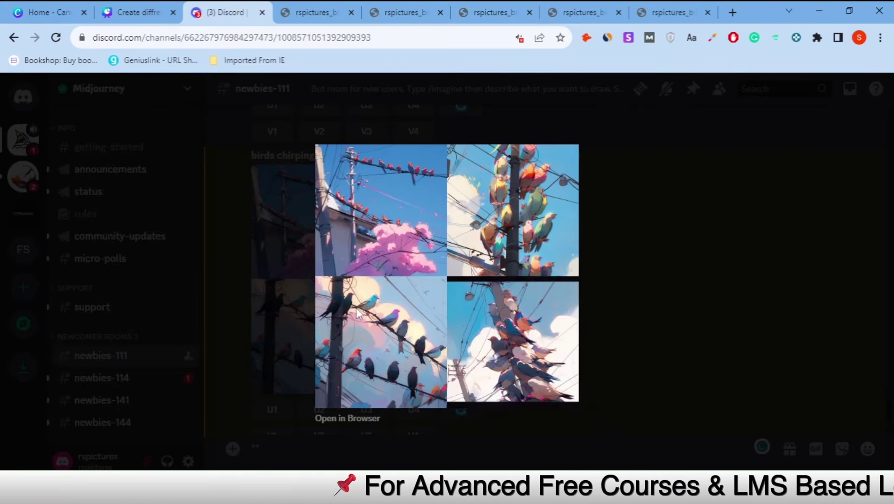
click(685, 351)
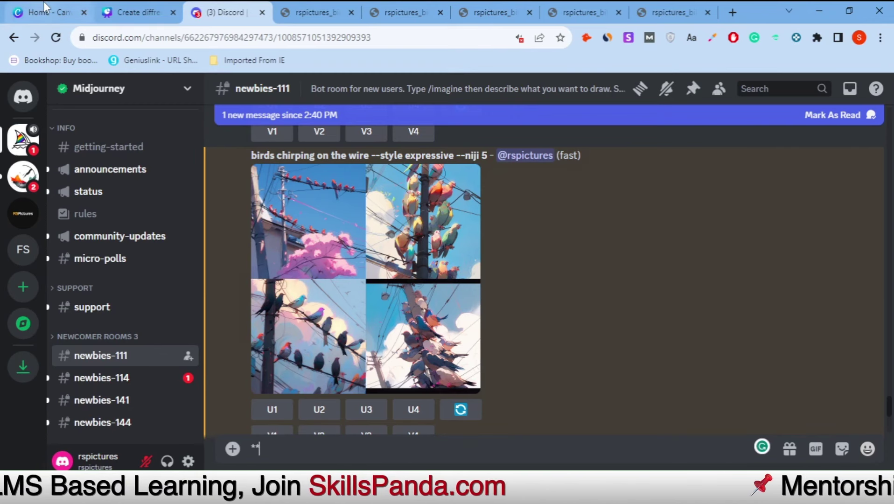
click(122, 8)
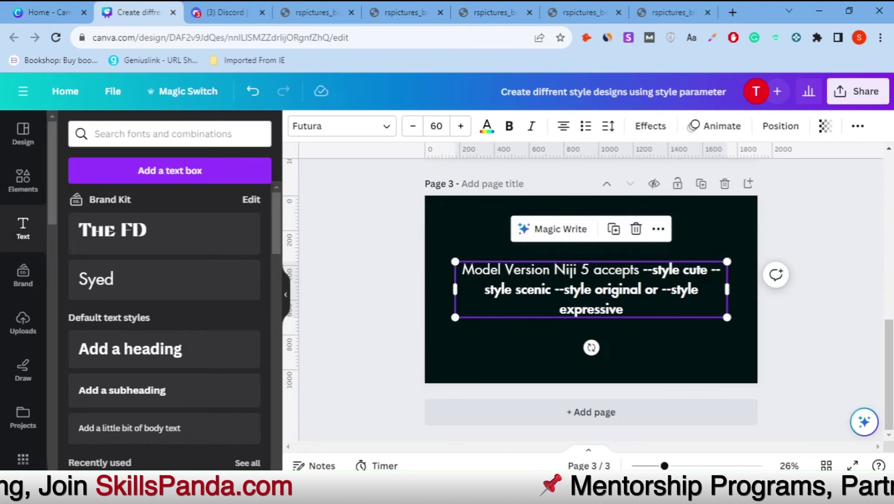